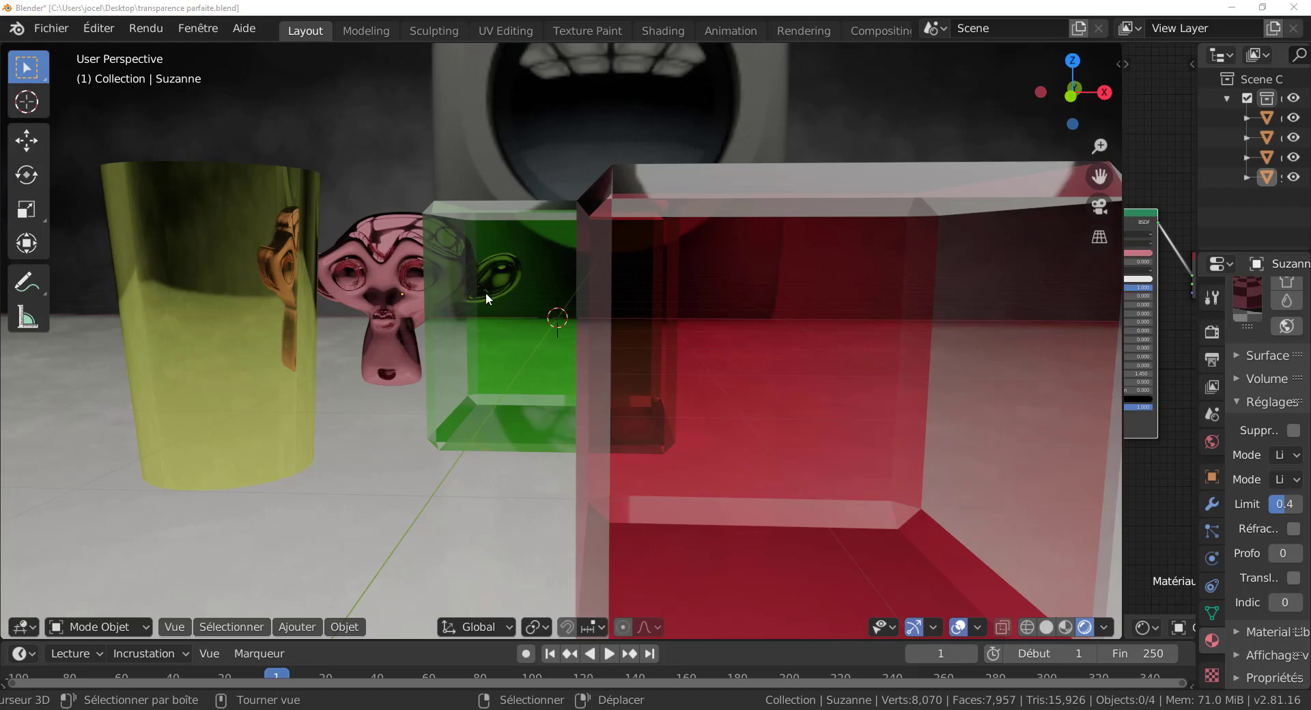
pyautogui.moveTo(587, 407); pyautogui.dragTo(556, 387, button='middle')
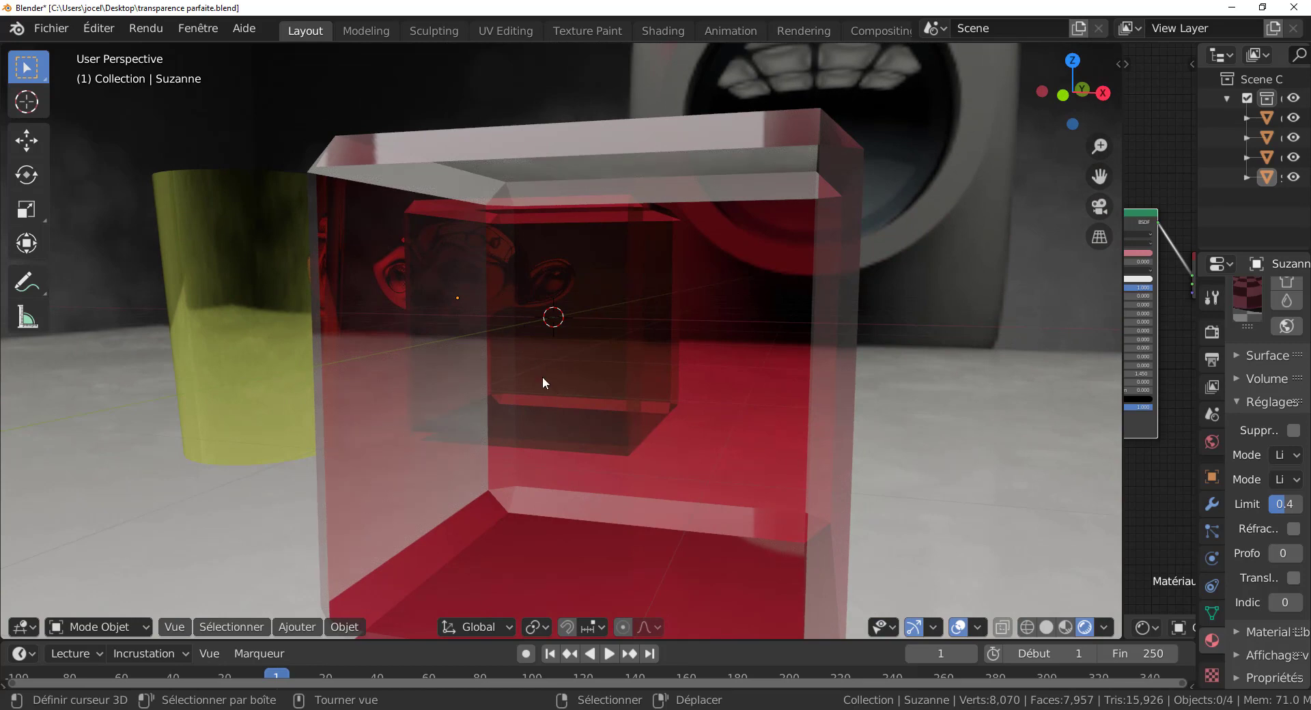
pyautogui.moveTo(539, 404); pyautogui.dragTo(526, 394, button='middle')
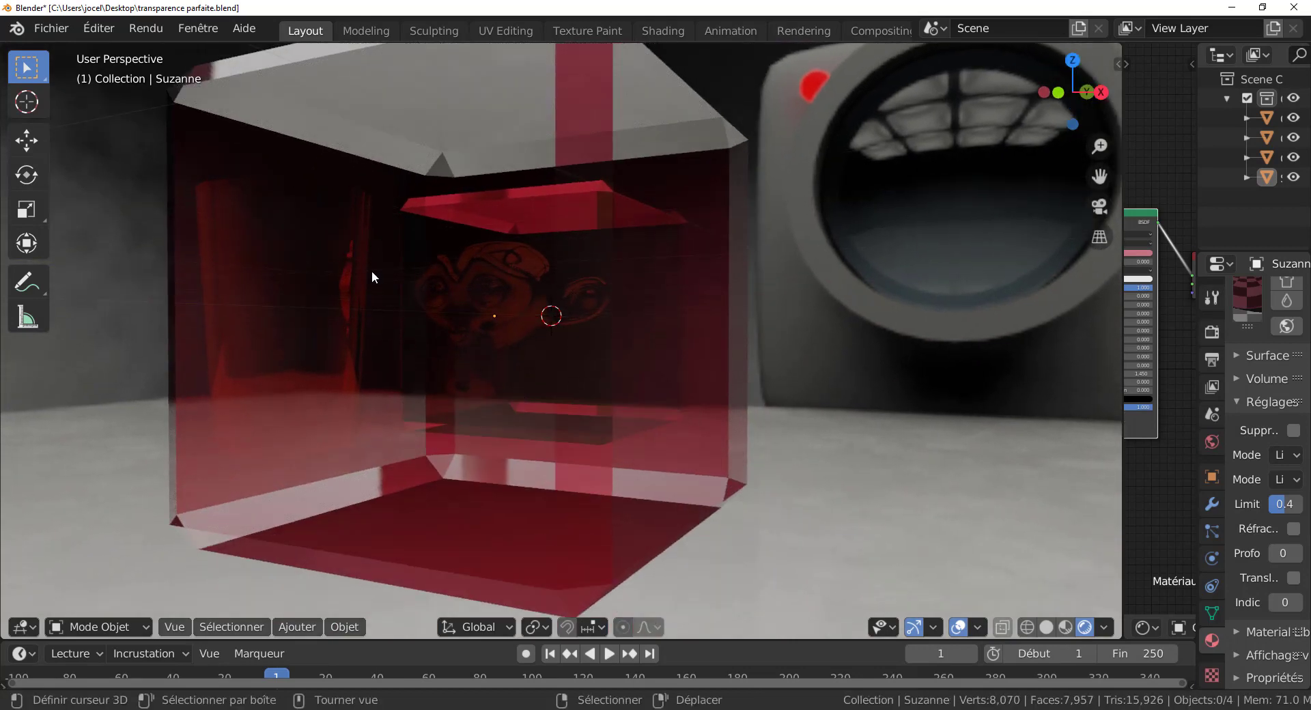
pyautogui.scroll(-3, 272, 308)
pyautogui.moveTo(303, 342); pyautogui.dragTo(372, 344, button='middle')
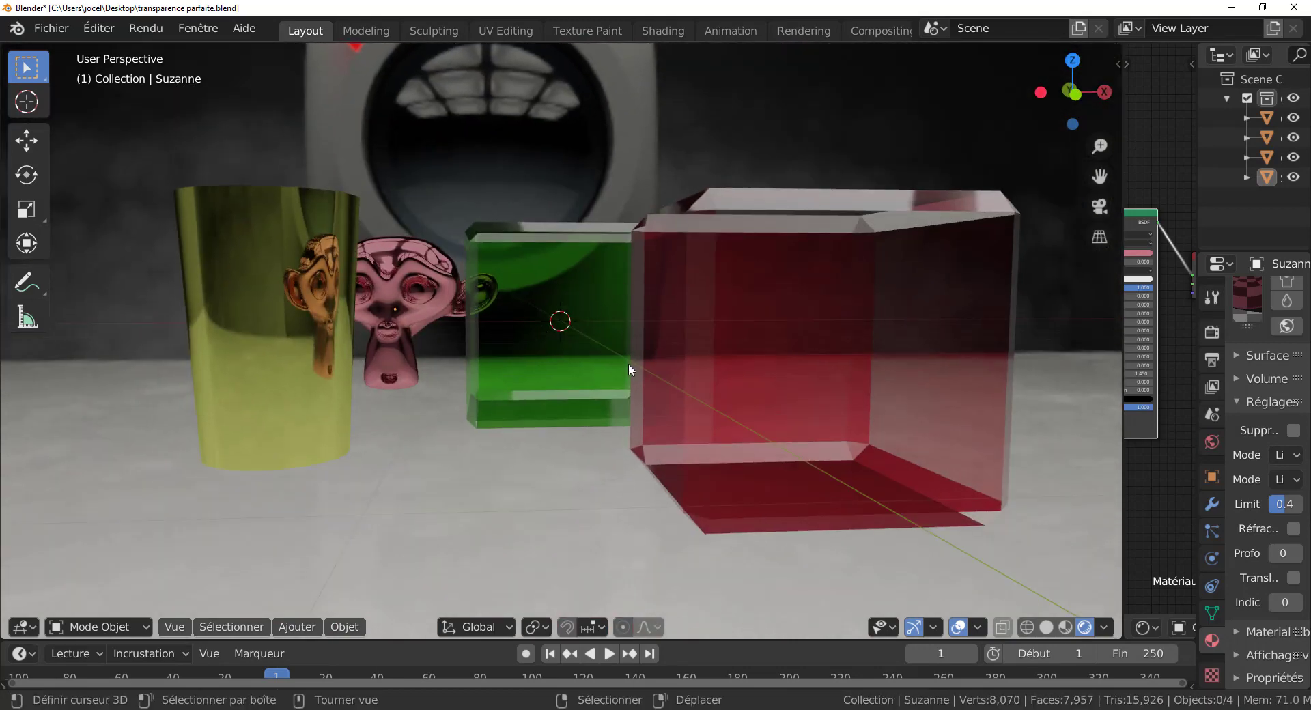
pyautogui.moveTo(460, 390); pyautogui.dragTo(502, 389, button='middle')
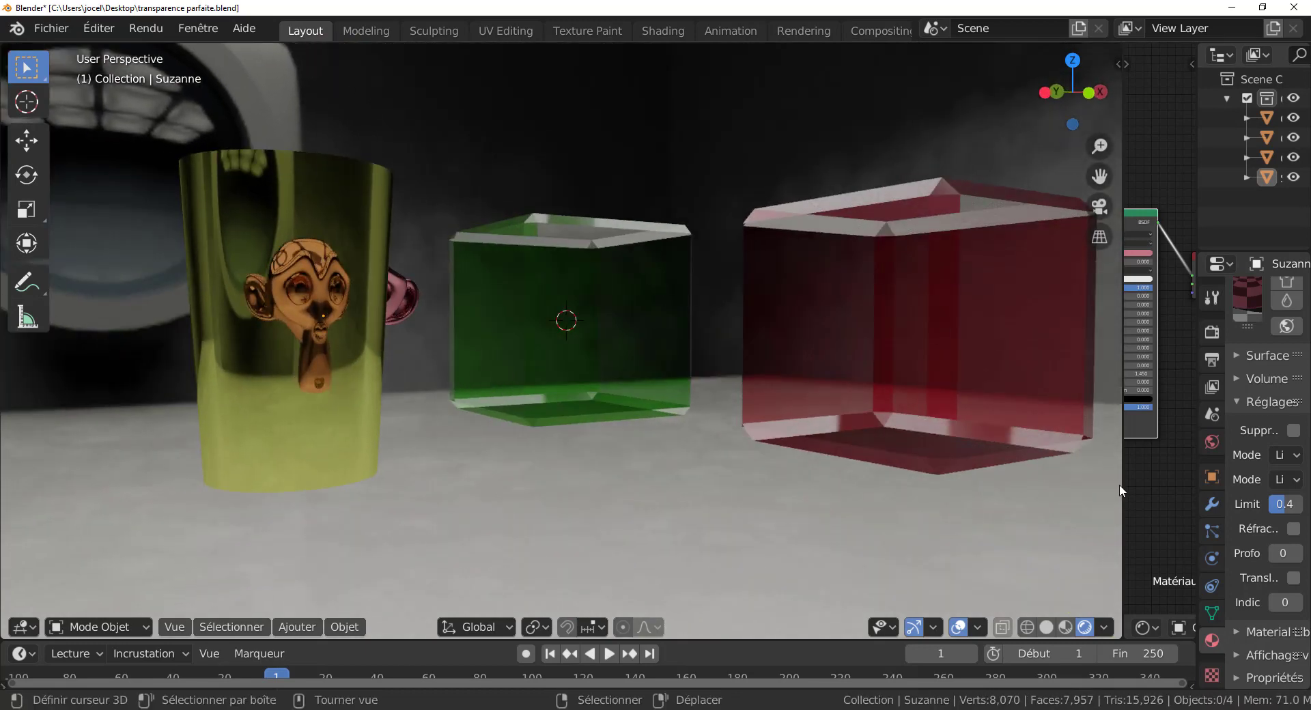
# Enlarge the node editor and delete the unconnected Shader de mélange and BSDF diffus nodes from the red cube's material.
pyautogui.moveTo(1123, 484); pyautogui.dragTo(859, 484)
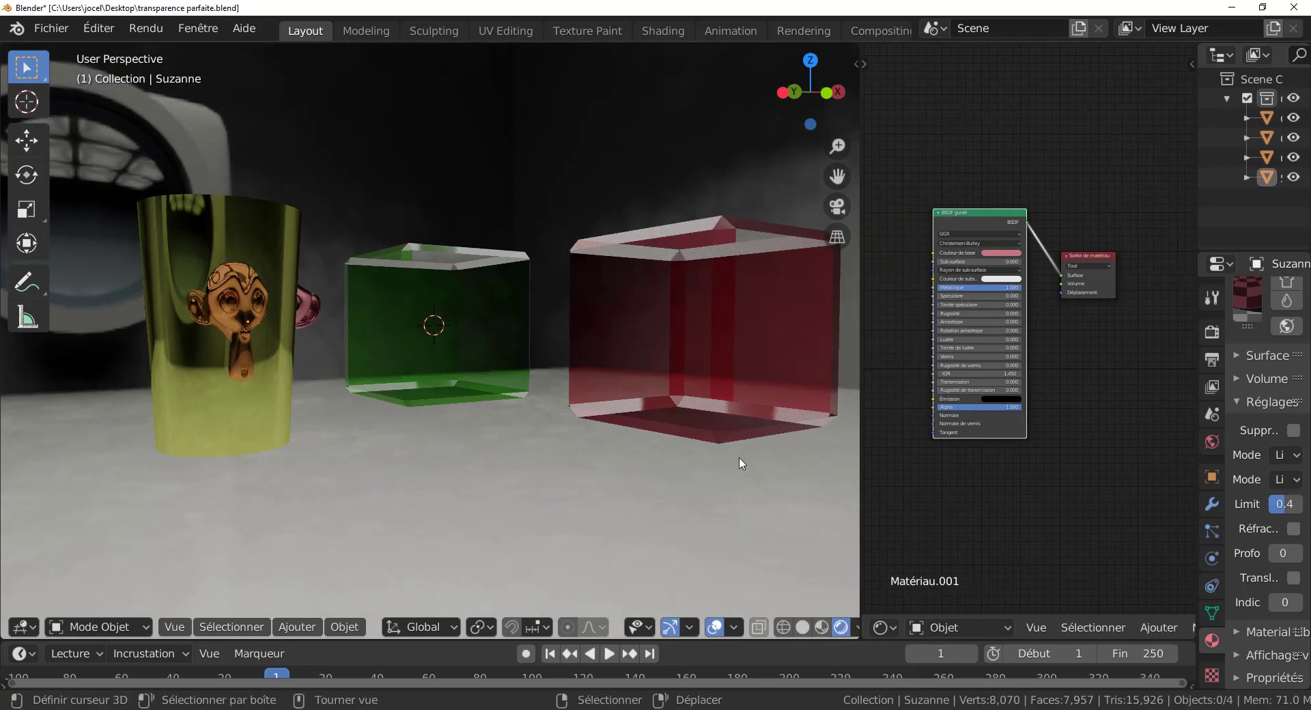
pyautogui.click(651, 329)
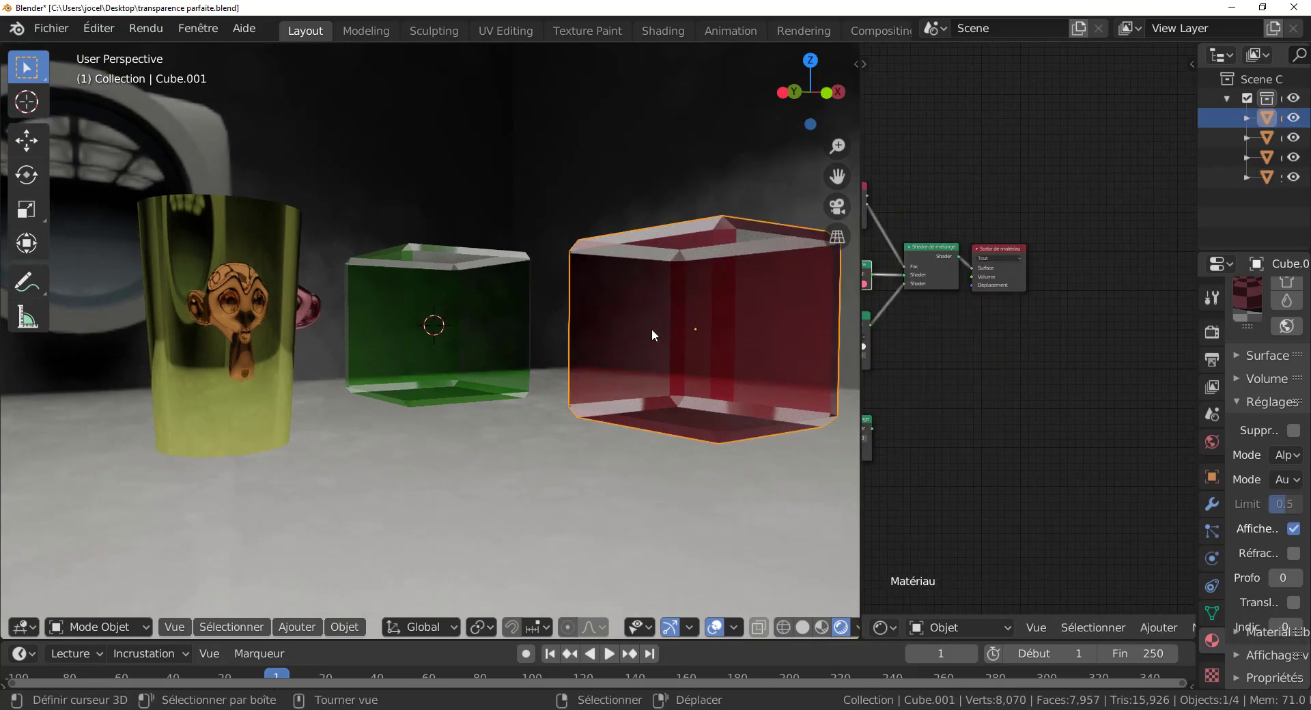
pyautogui.moveTo(1016, 459); pyautogui.dragTo(1179, 476, button='middle')
pyautogui.click(1009, 449)
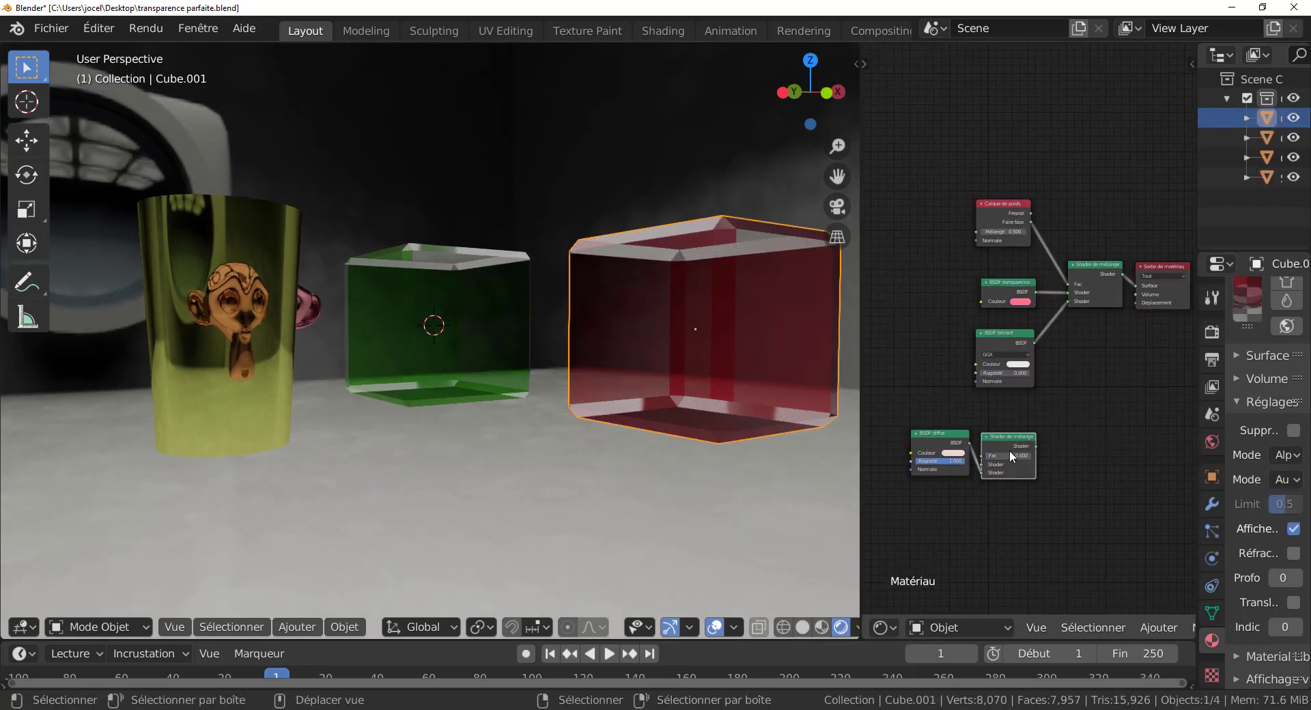
pyautogui.press('Delete')
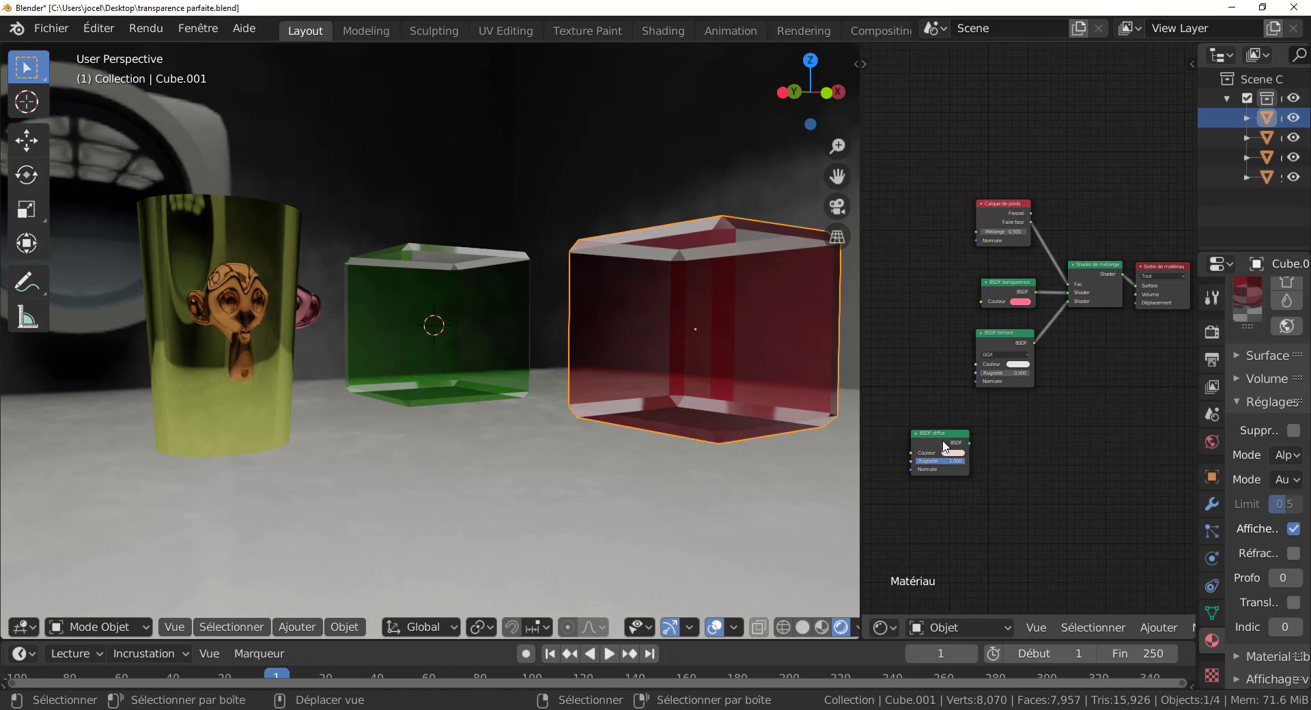
pyautogui.click(943, 440)
pyautogui.press('Delete')
pyautogui.press('Home')
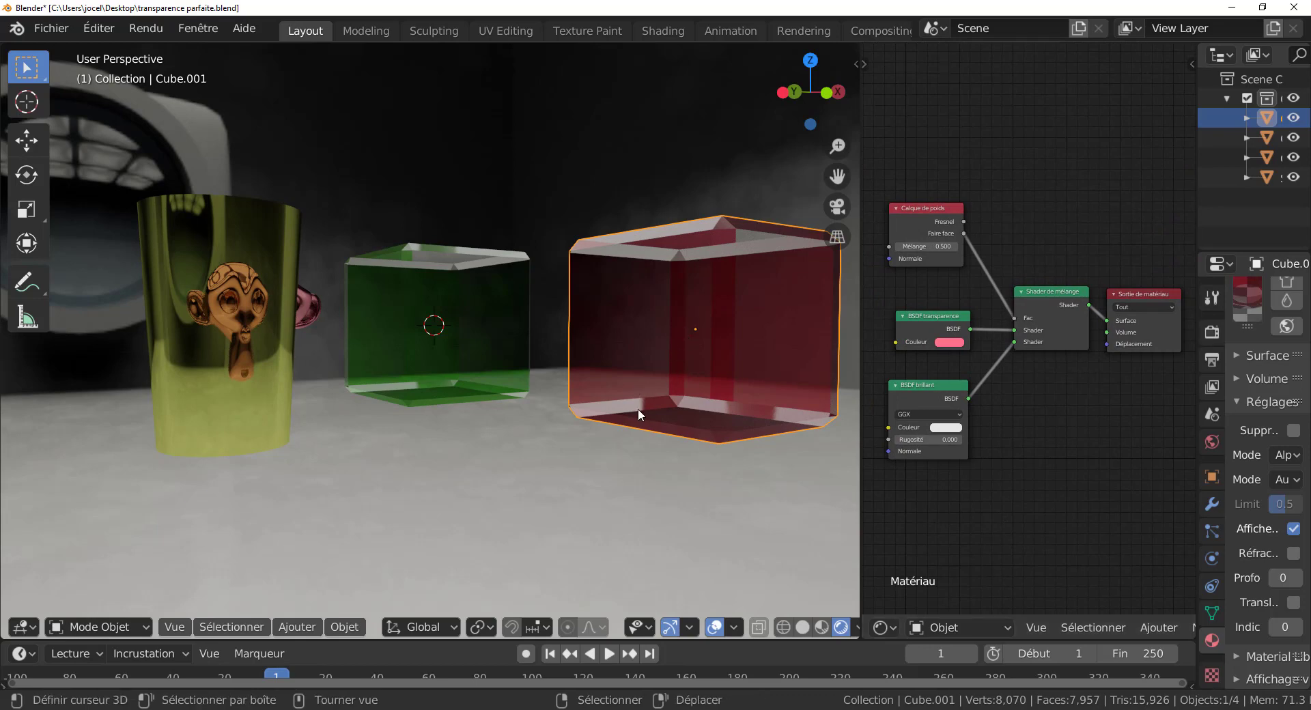
# Examine the yellow glass's BSDF verre material nodes and how the monkey head looks through the glass from several angles.
pyautogui.moveTo(666, 396); pyautogui.dragTo(638, 389, button='middle')
pyautogui.click(240, 352)
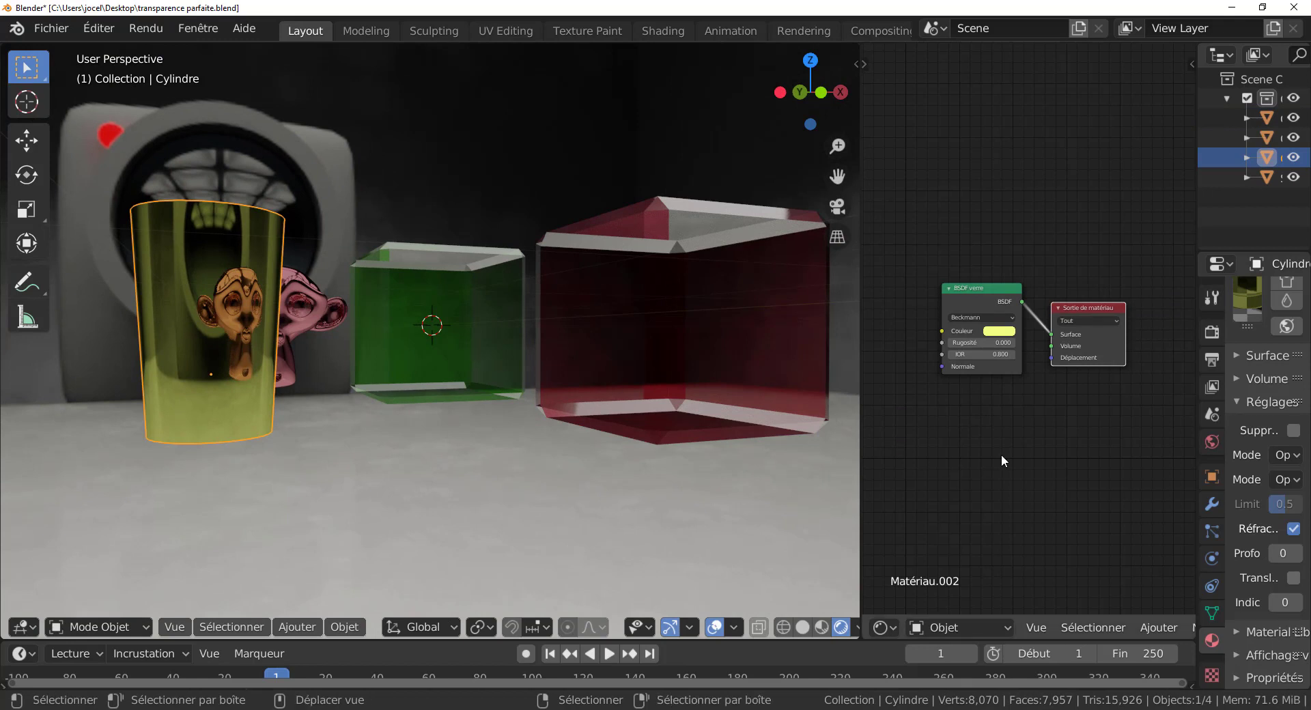
pyautogui.moveTo(968, 288); pyautogui.dragTo(965, 263)
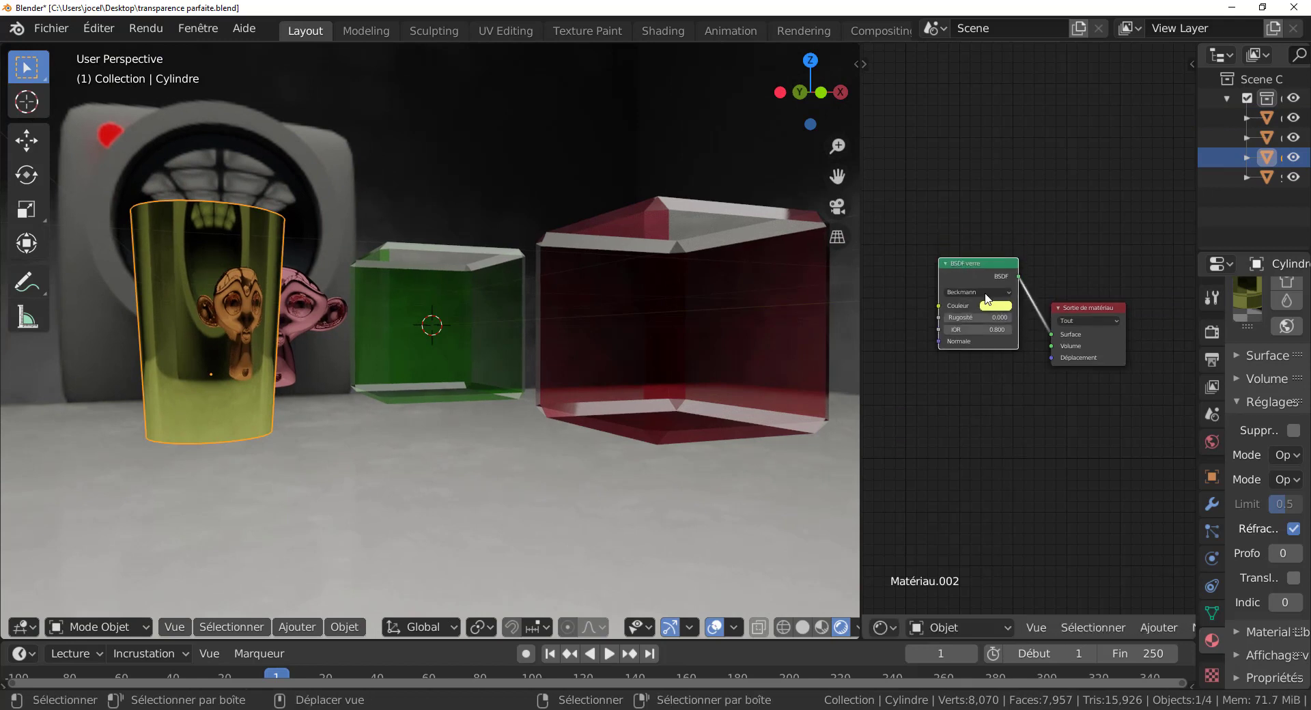
pyautogui.scroll(2, 1035, 325)
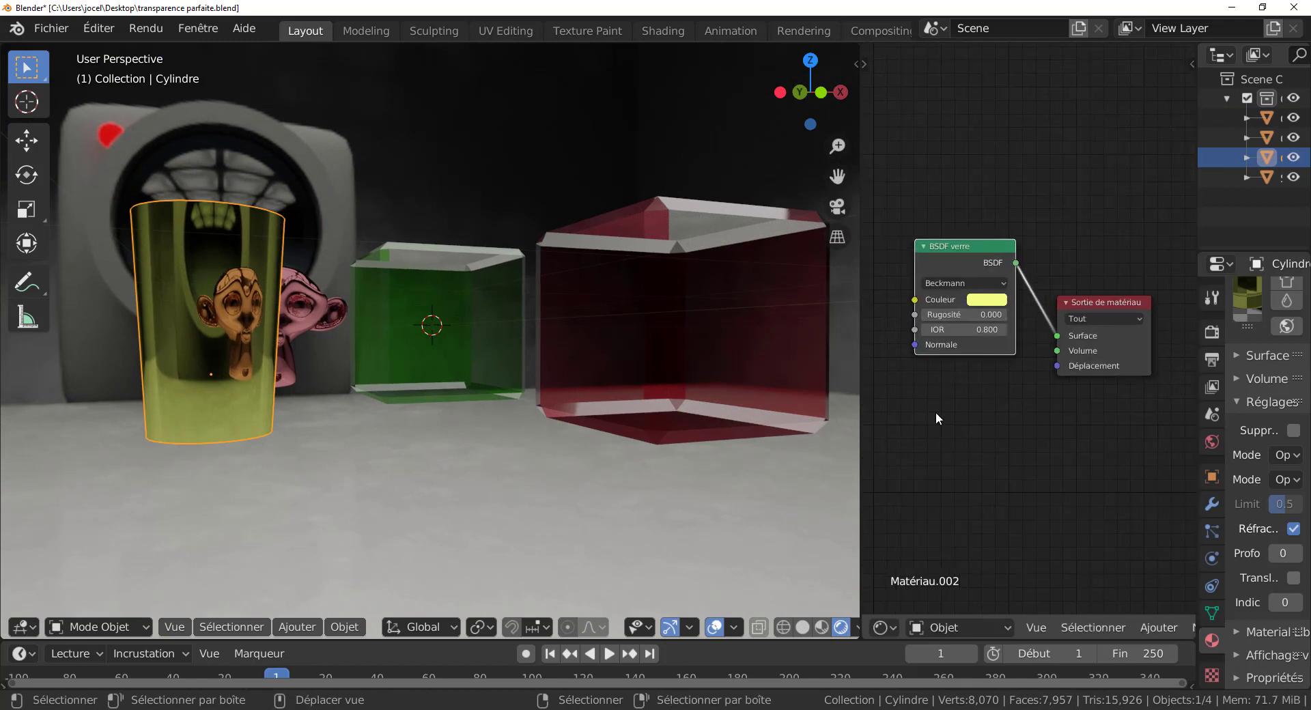
pyautogui.scroll(1, 958, 300)
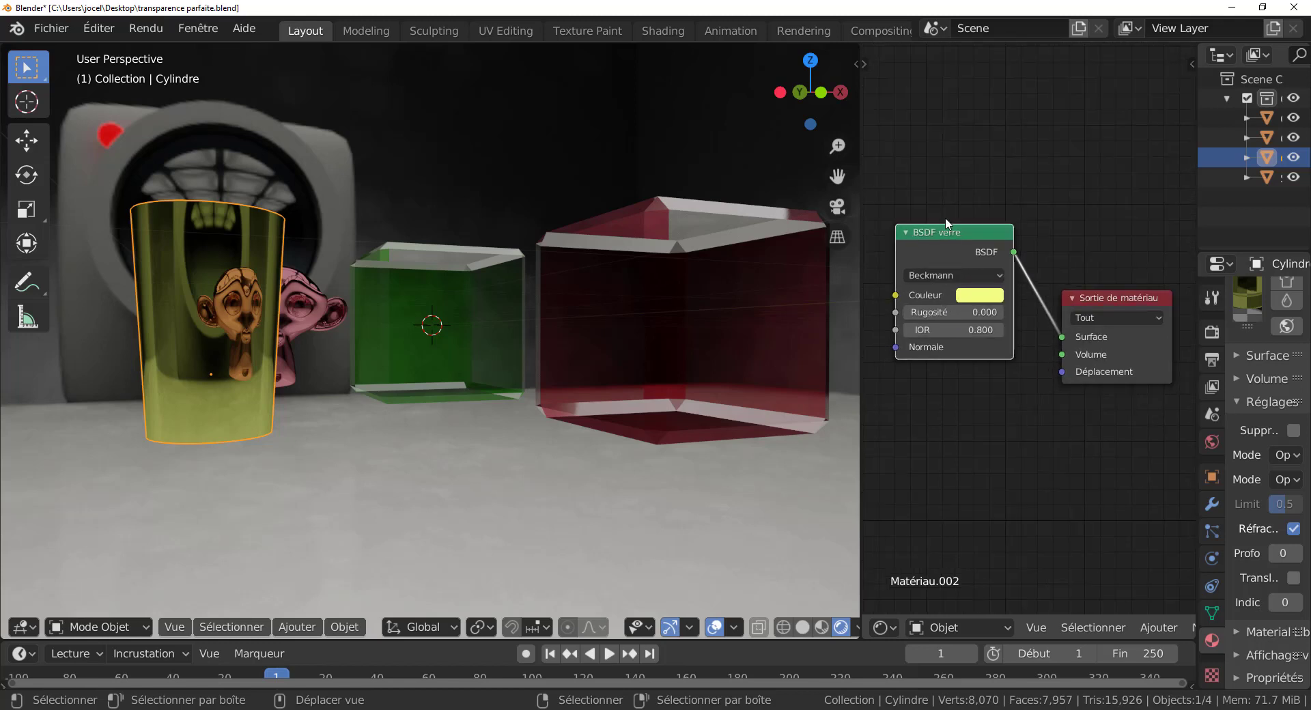
pyautogui.moveTo(948, 232)
pyautogui.mouseDown()
pyautogui.moveTo(952, 285)
pyautogui.moveTo(953, 252)
pyautogui.mouseUp()
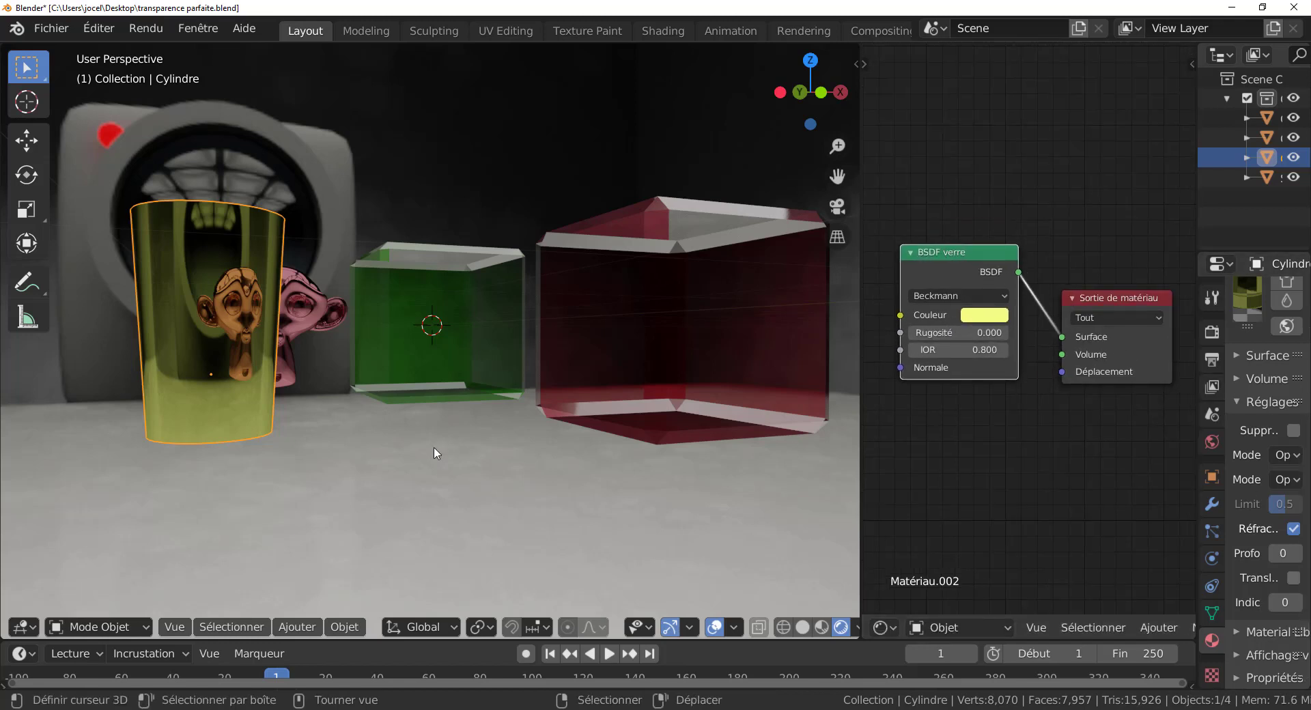
pyautogui.moveTo(403, 472); pyautogui.dragTo(340, 315, button='middle')
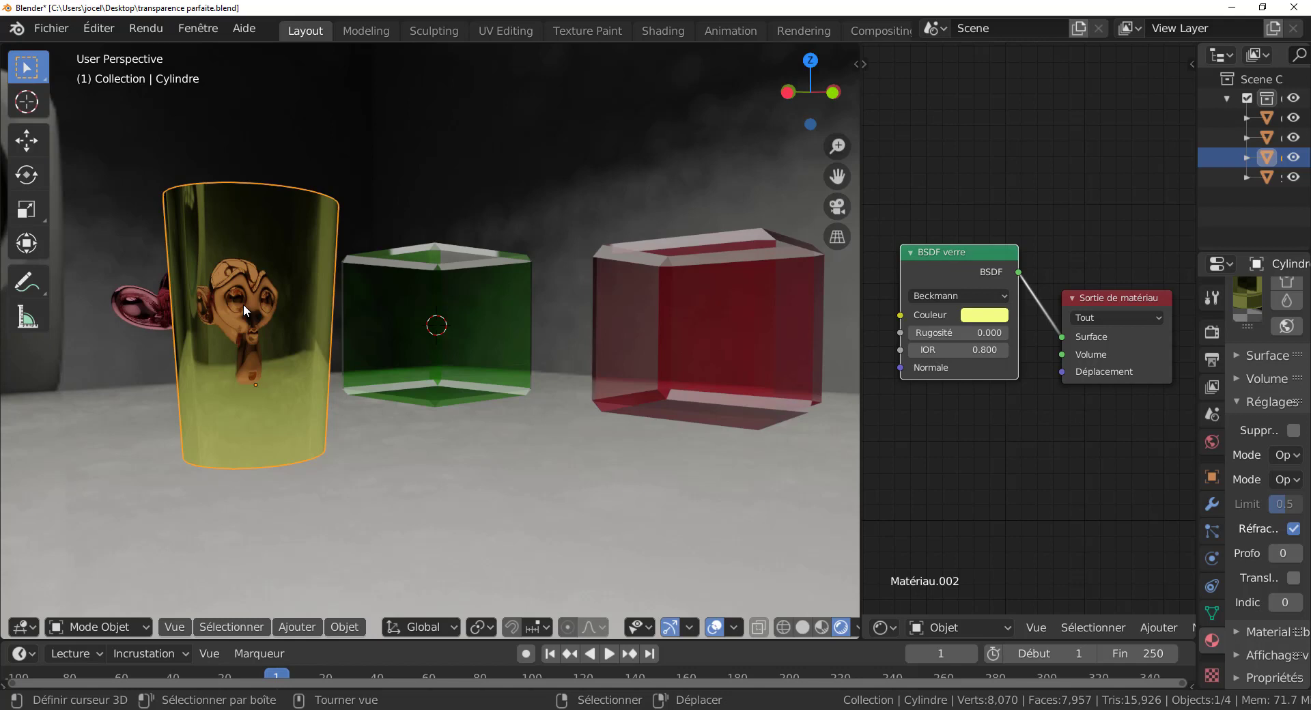
pyautogui.moveTo(256, 329); pyautogui.dragTo(306, 329, button='middle')
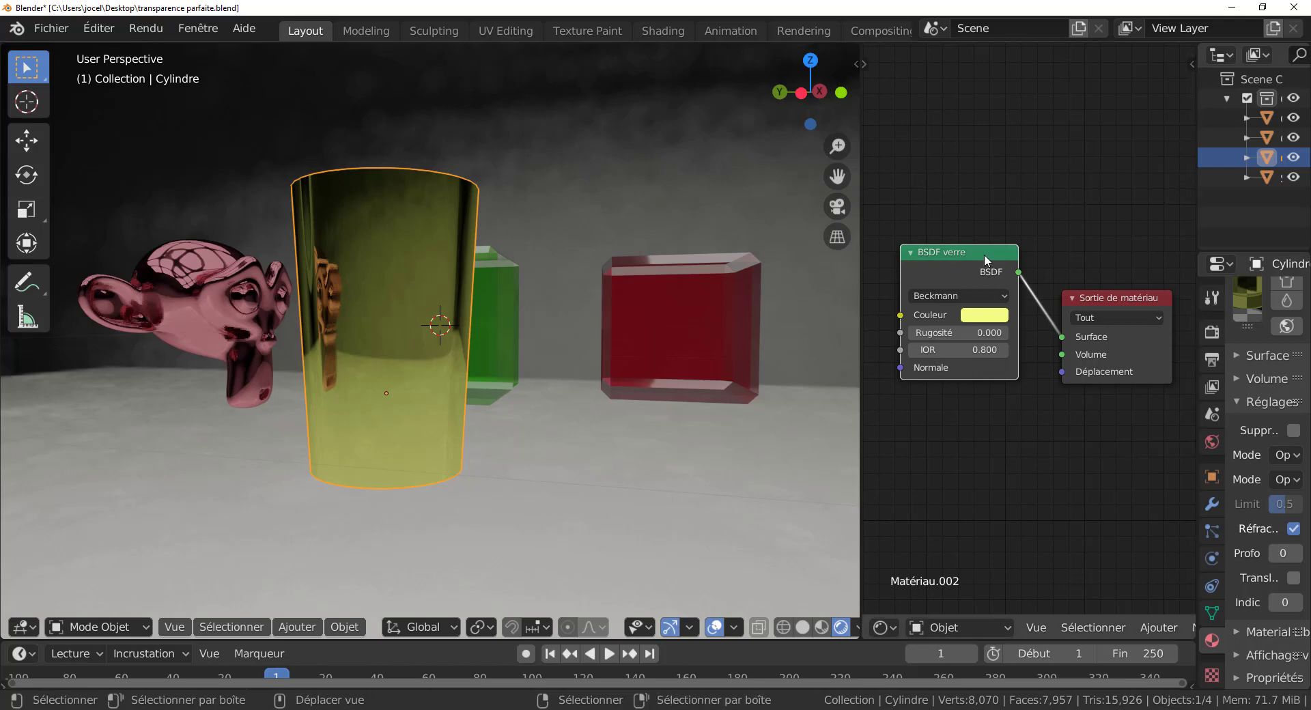
# Delete the BSDF verre node from the yellow glass's material and widen the node editor.
pyautogui.moveTo(985, 253); pyautogui.dragTo(983, 280)
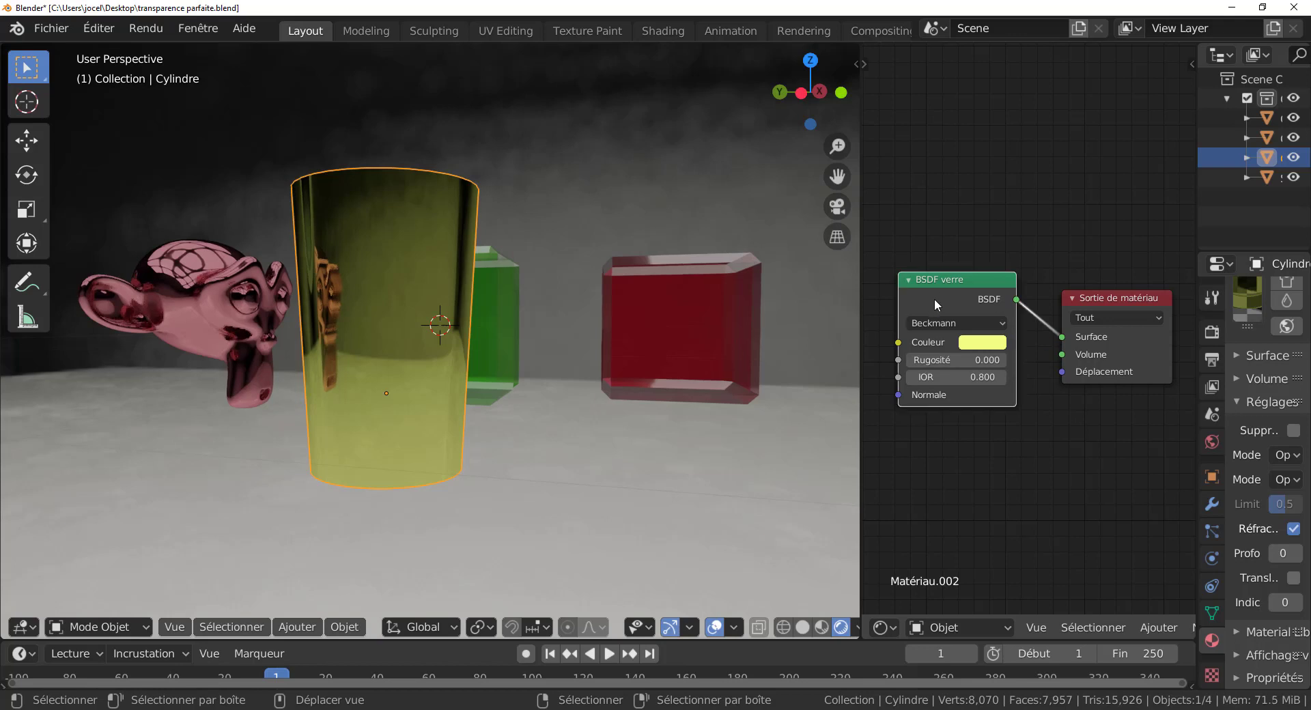
pyautogui.press('x')
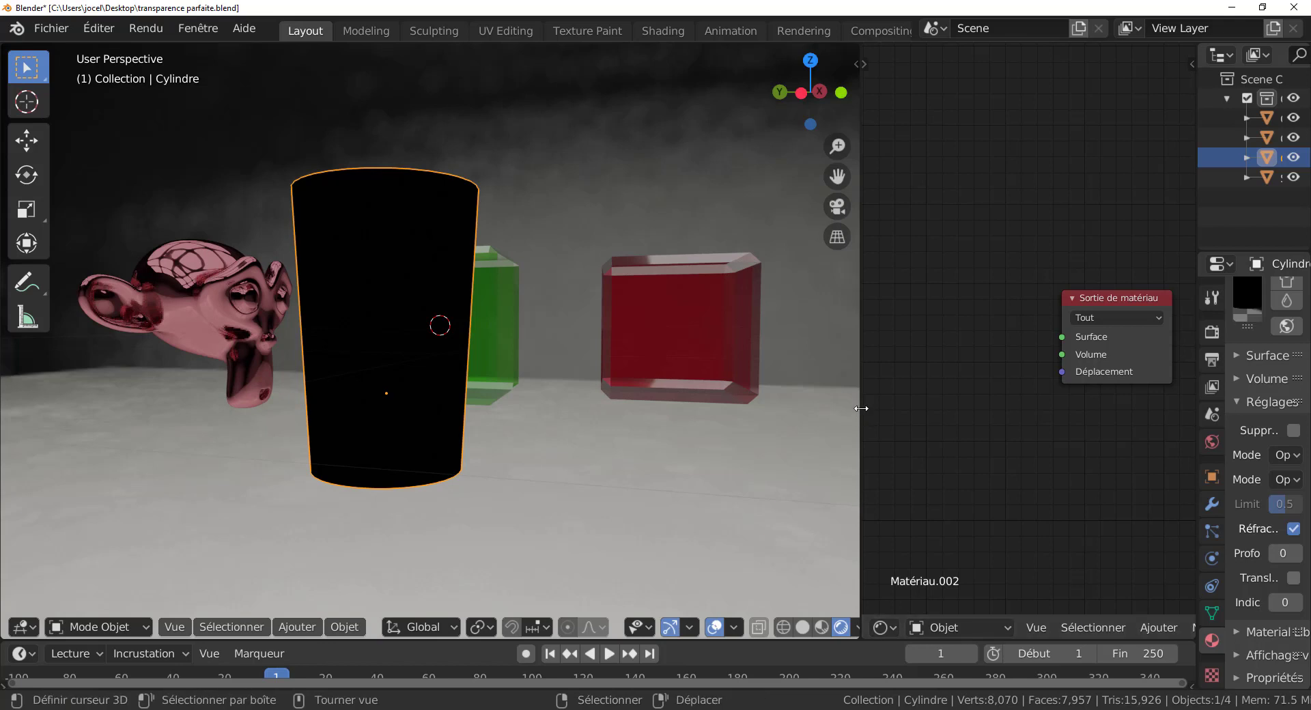
pyautogui.moveTo(862, 403); pyautogui.dragTo(725, 404)
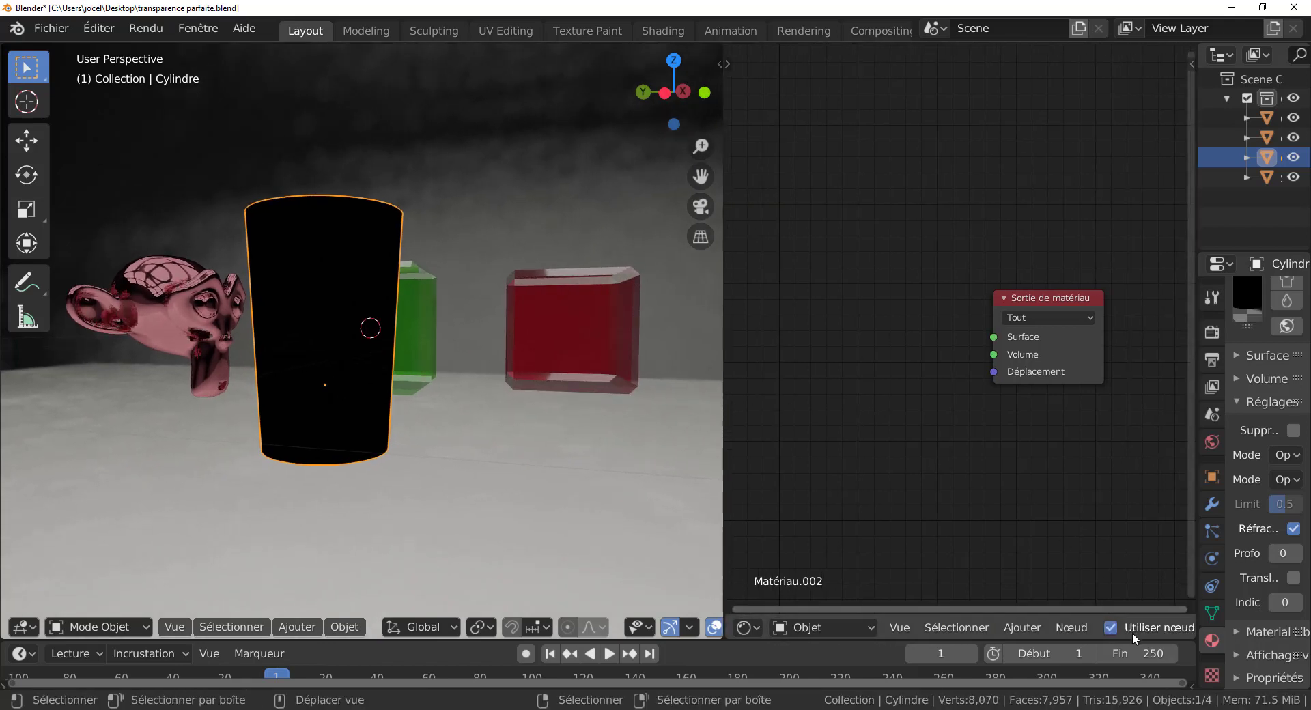
# Add a Calque de poids input node above and to the left of the material output.
pyautogui.scroll(-5, 1131, 627)
pyautogui.scroll(4, 1130, 626)
pyautogui.click(992, 627)
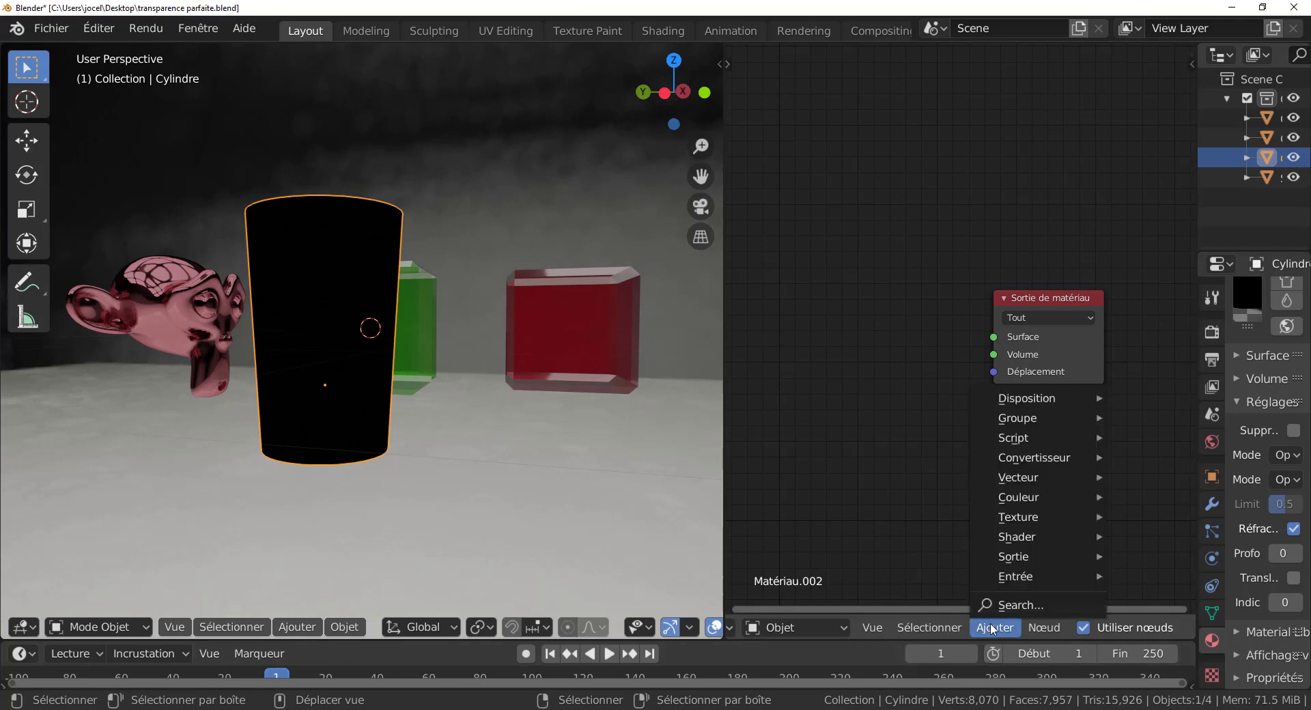
pyautogui.moveTo(1016, 576)
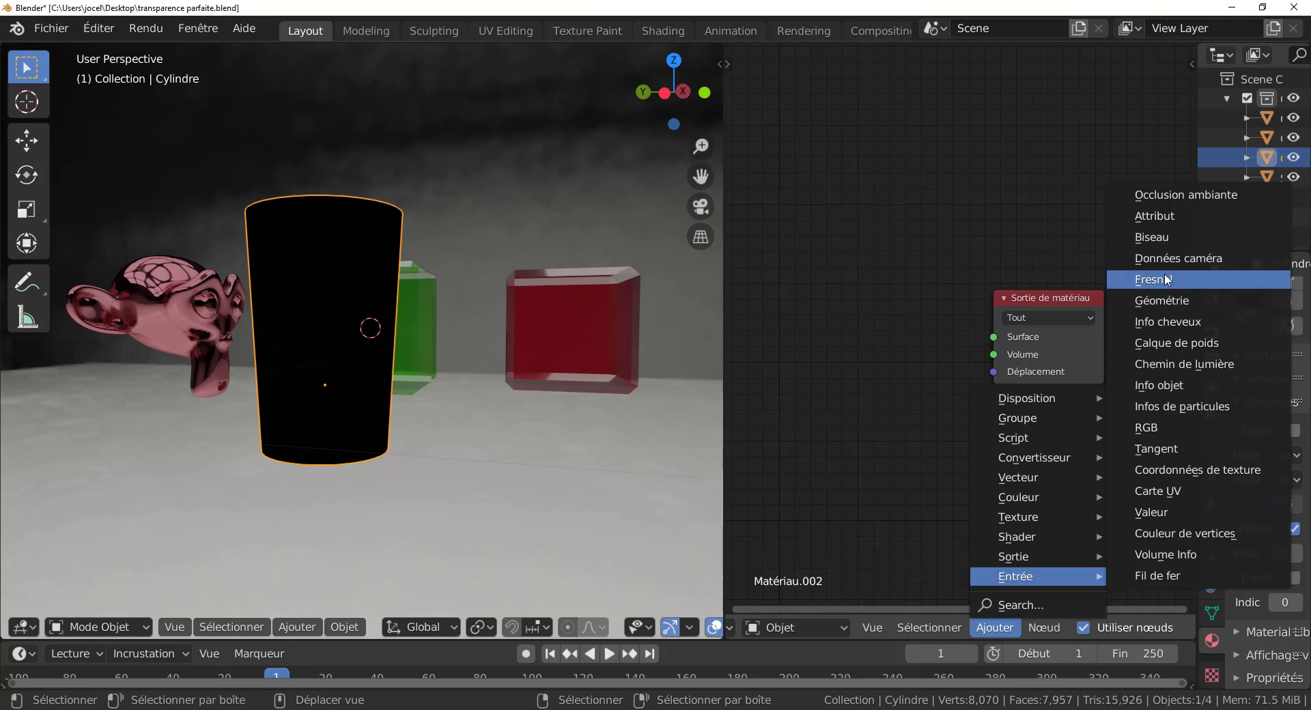
pyautogui.click(1178, 343)
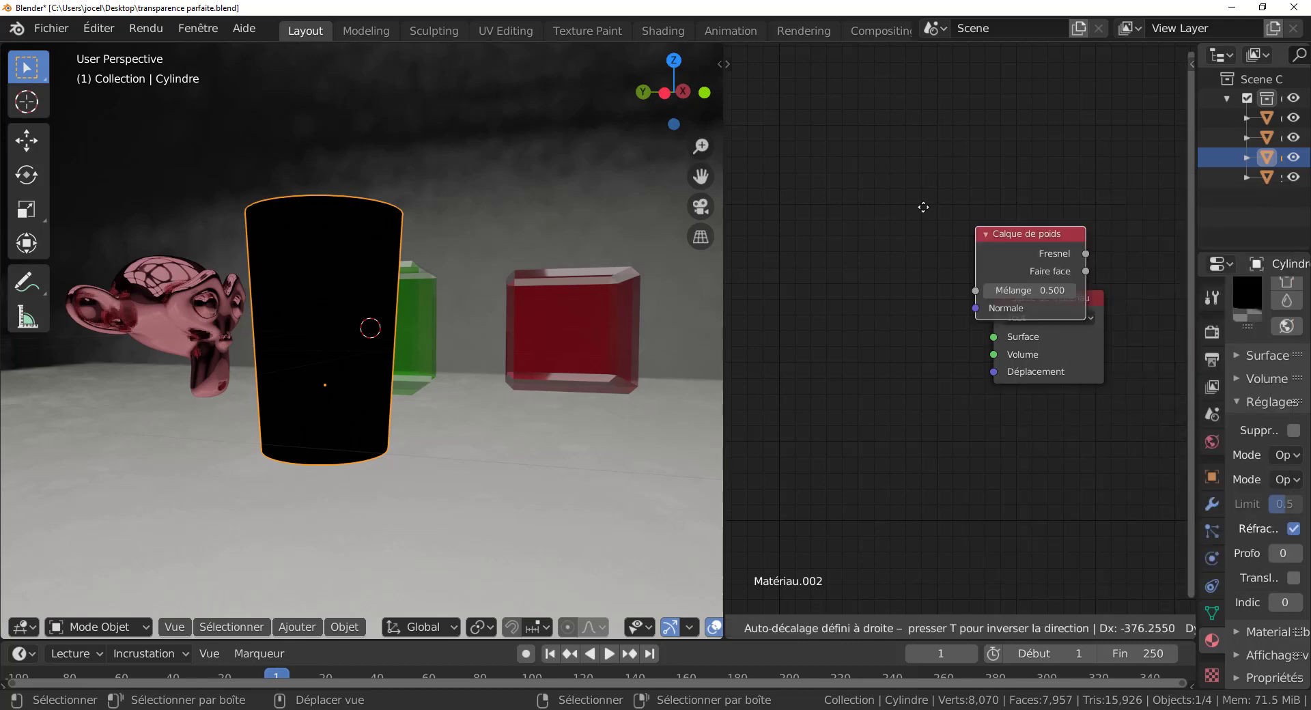
pyautogui.click(754, 269)
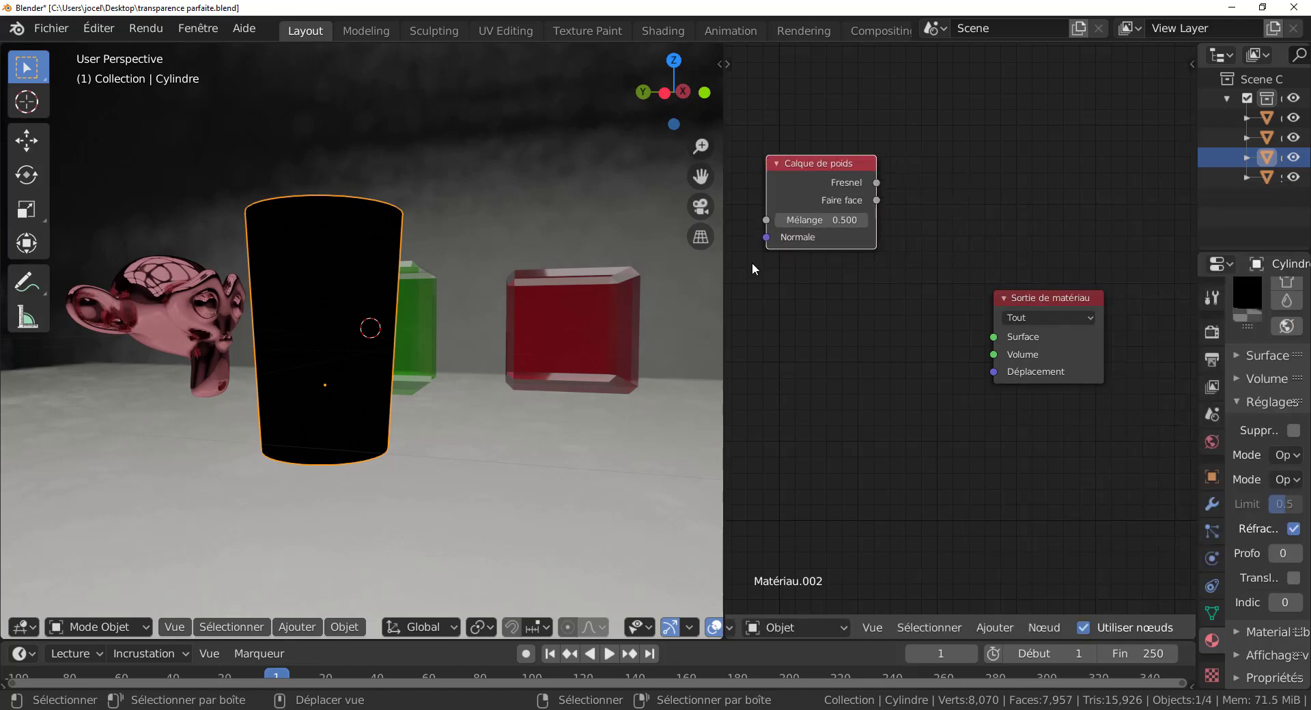
# Add a BSDF transparence shader node below the Calque de poids node.
pyautogui.click(1005, 630)
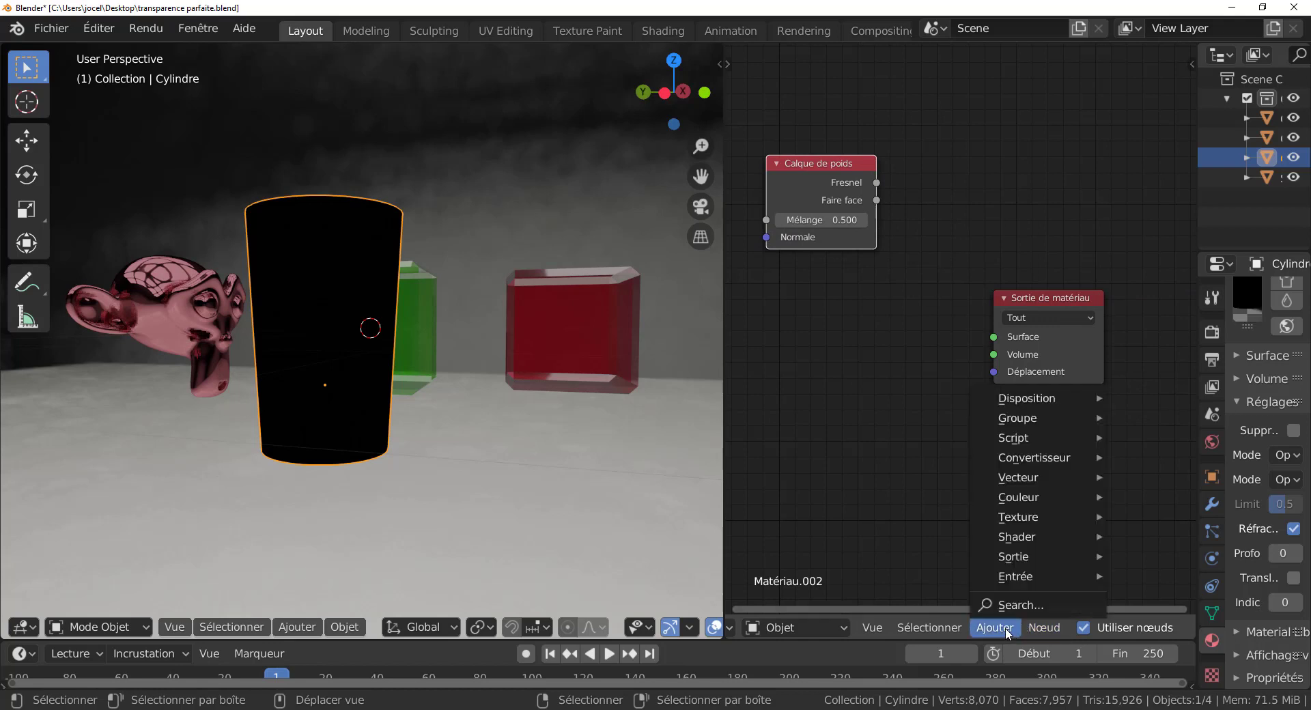
pyautogui.moveTo(1022, 539)
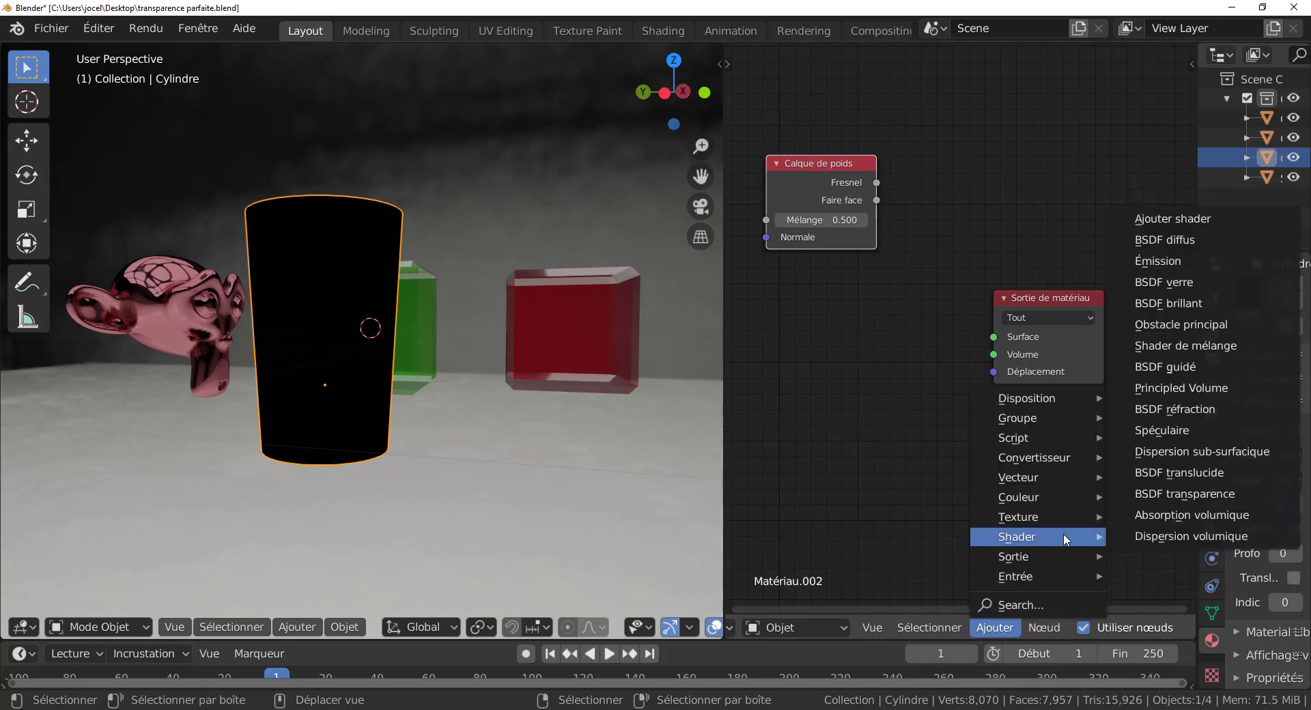
pyautogui.click(1185, 494)
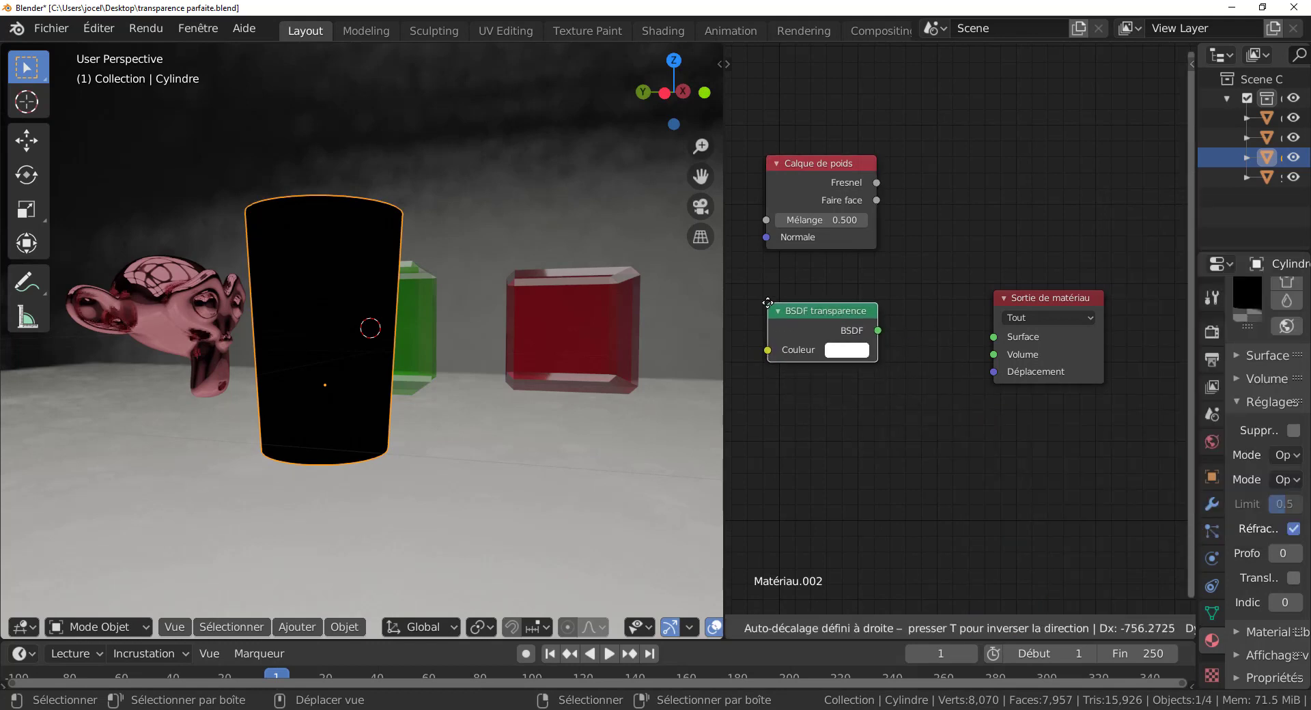
pyautogui.click(767, 303)
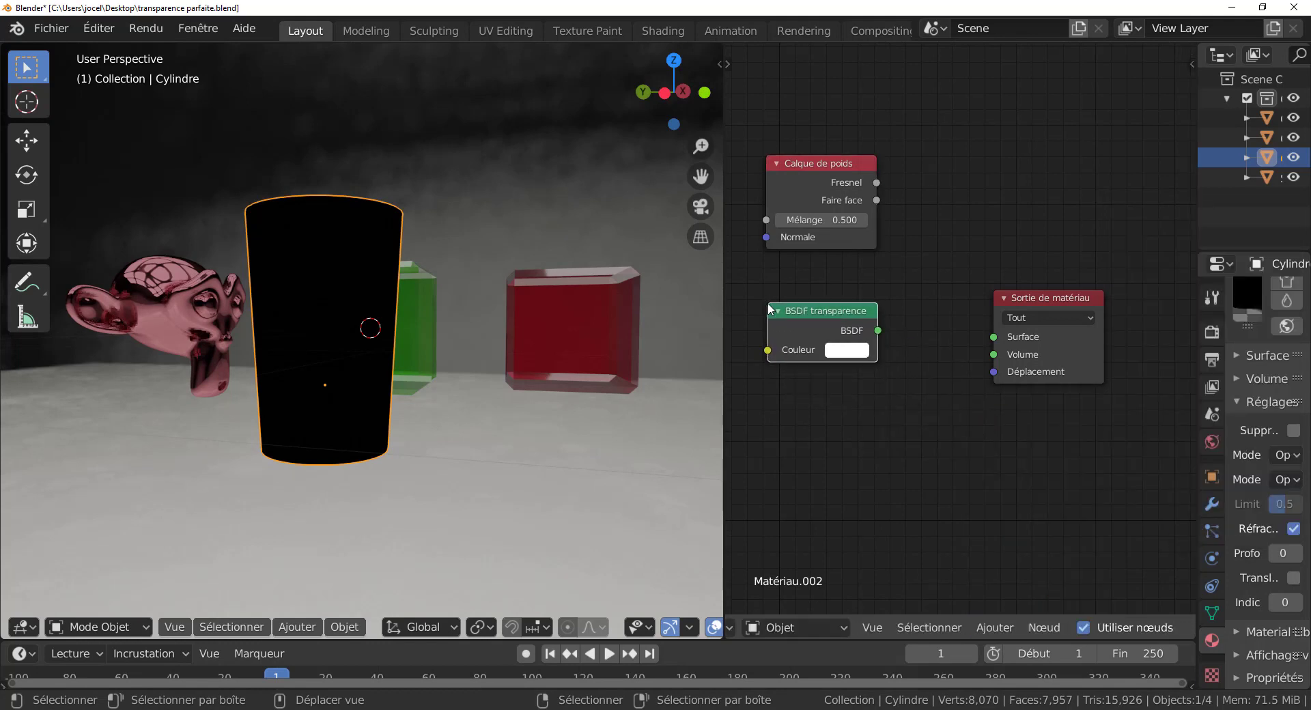
# Add a BSDF brillant shader node below the BSDF transparence node.
pyautogui.click(1001, 631)
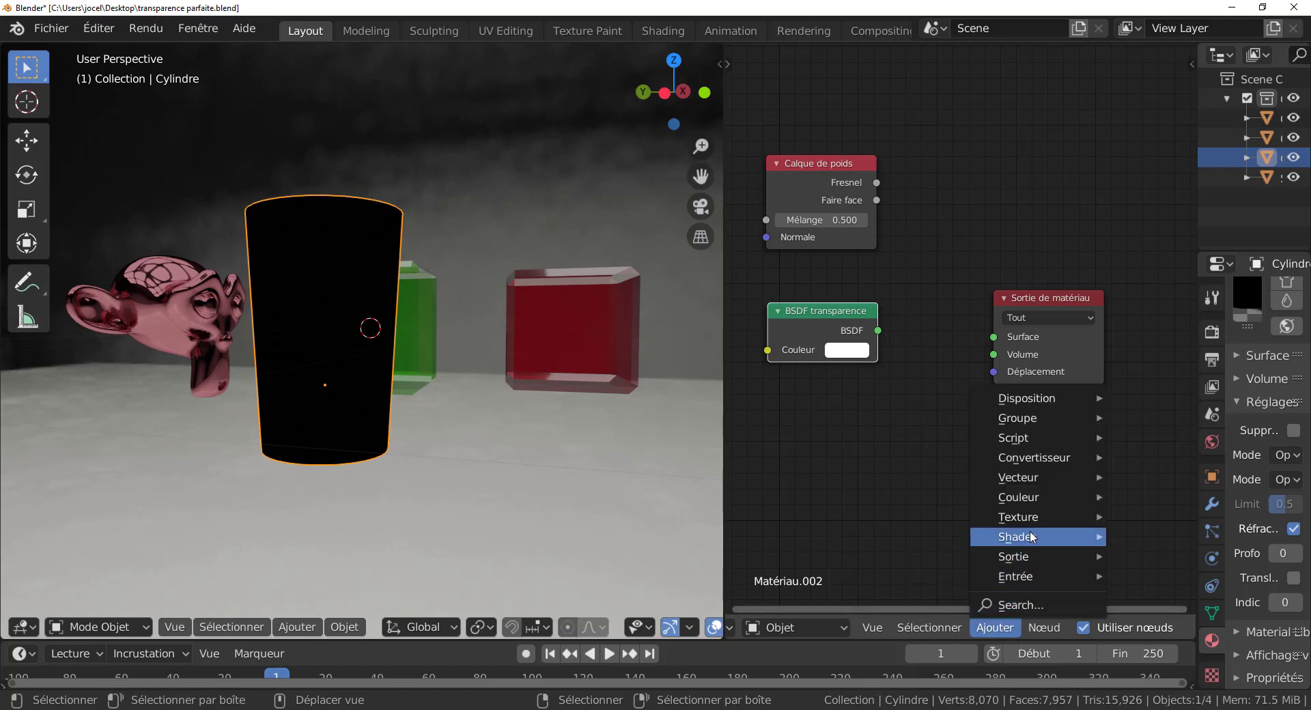
pyautogui.moveTo(1034, 536)
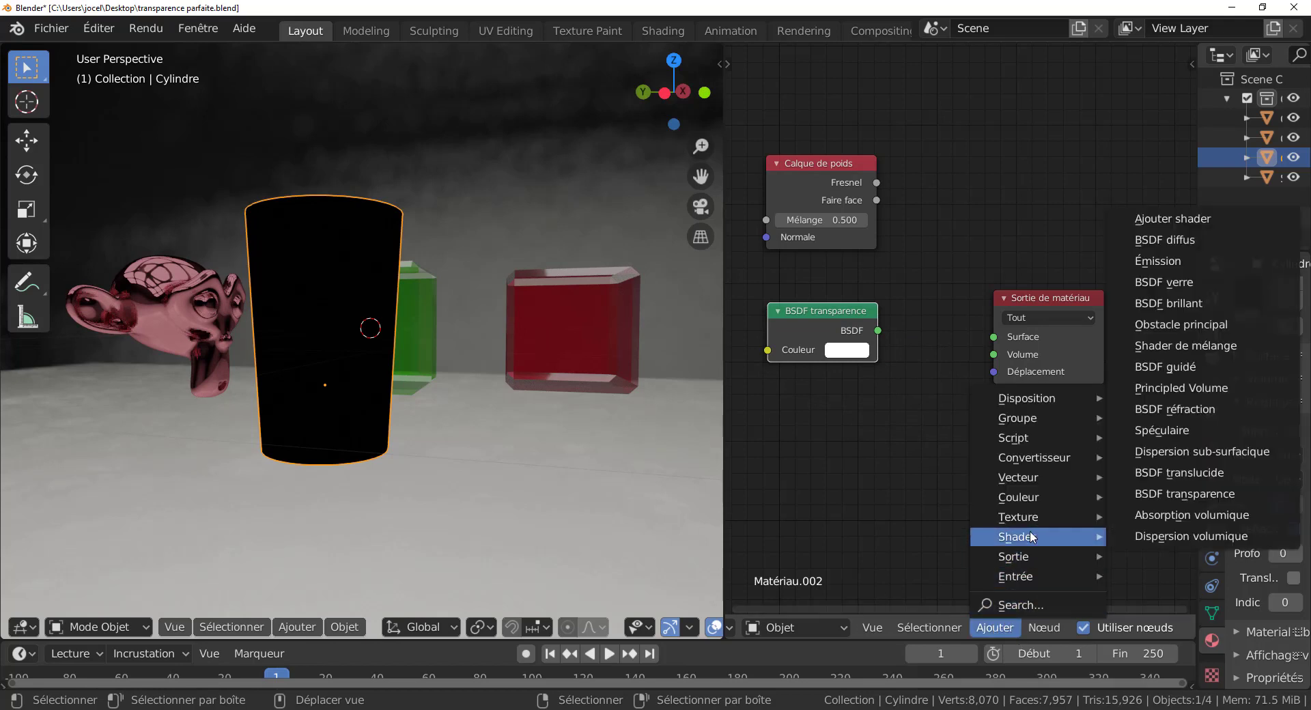
pyautogui.click(1164, 305)
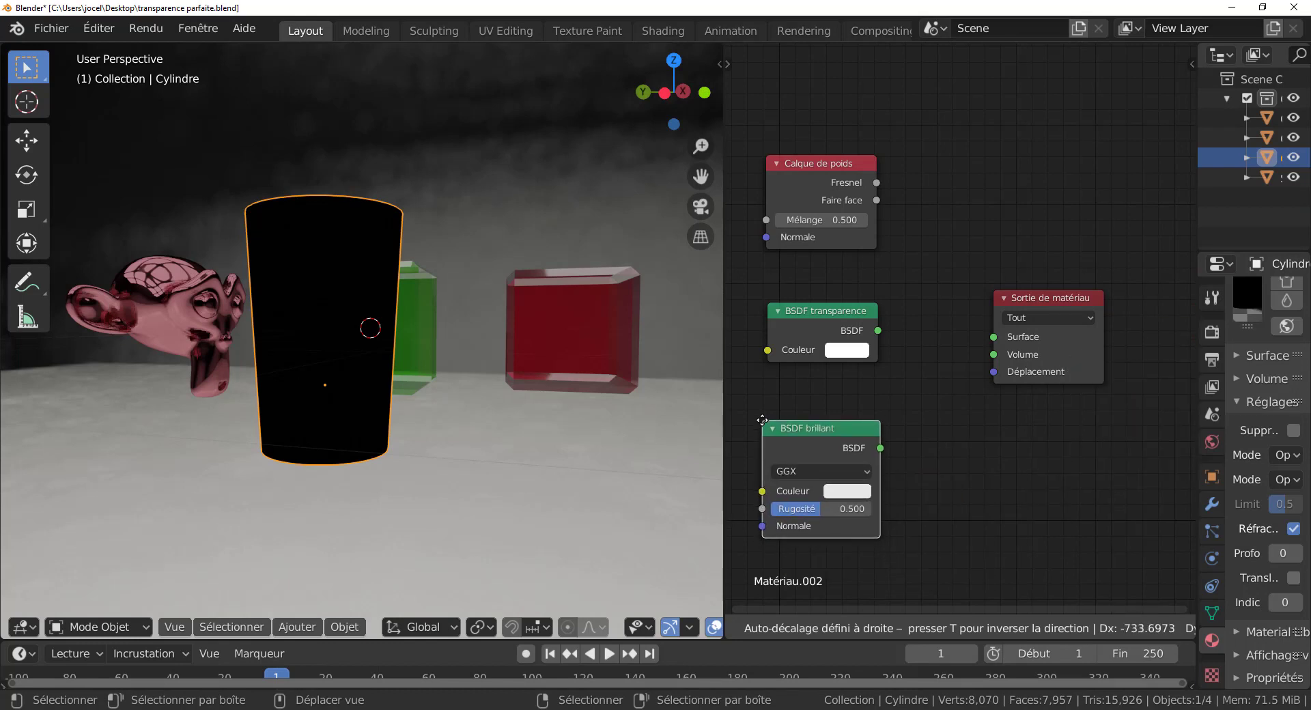
pyautogui.click(762, 410)
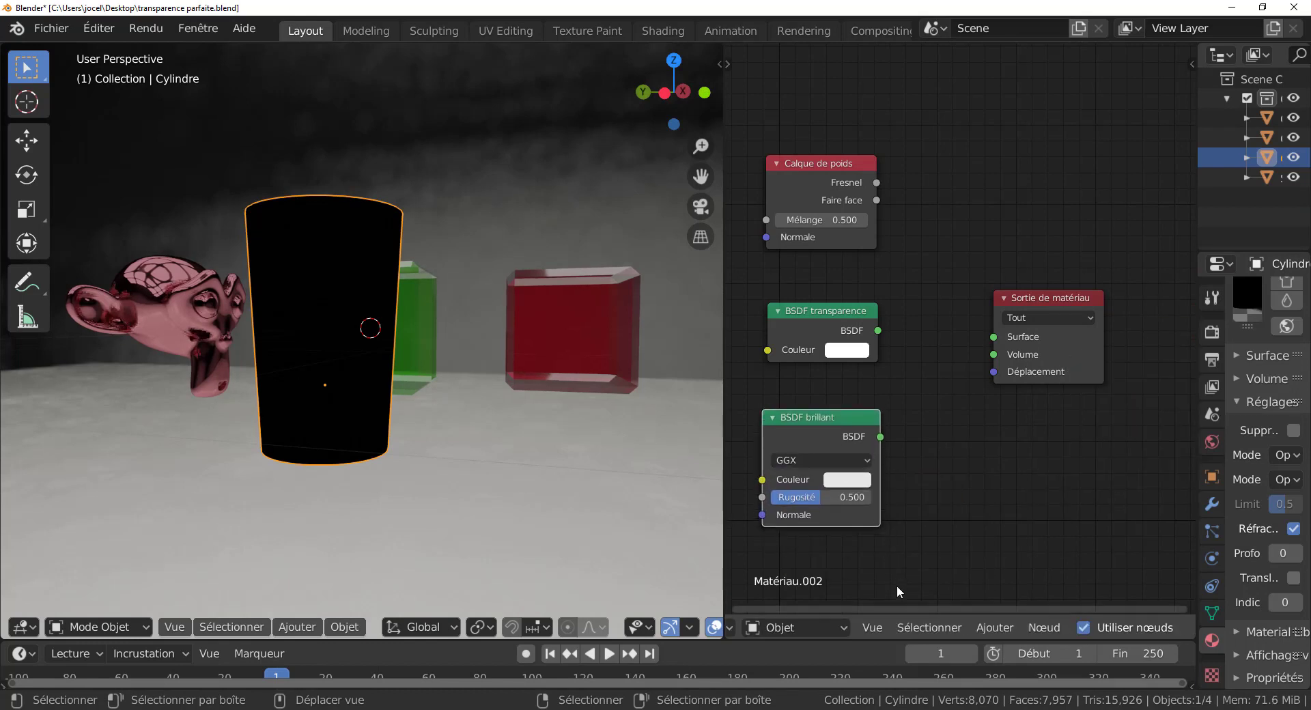
# Add a Shader de mélange node beside the BSDF nodes and move the Sortie de matériau node right to make room.
pyautogui.click(994, 625)
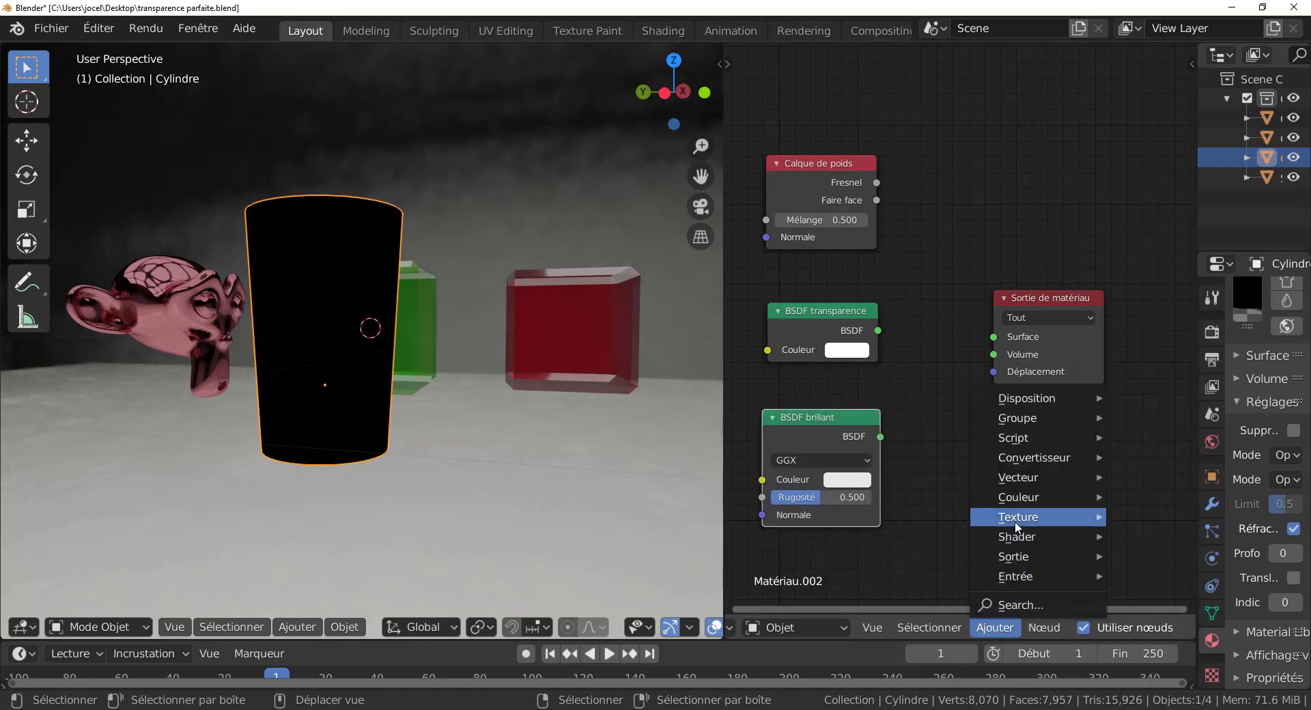
pyautogui.moveTo(1018, 538)
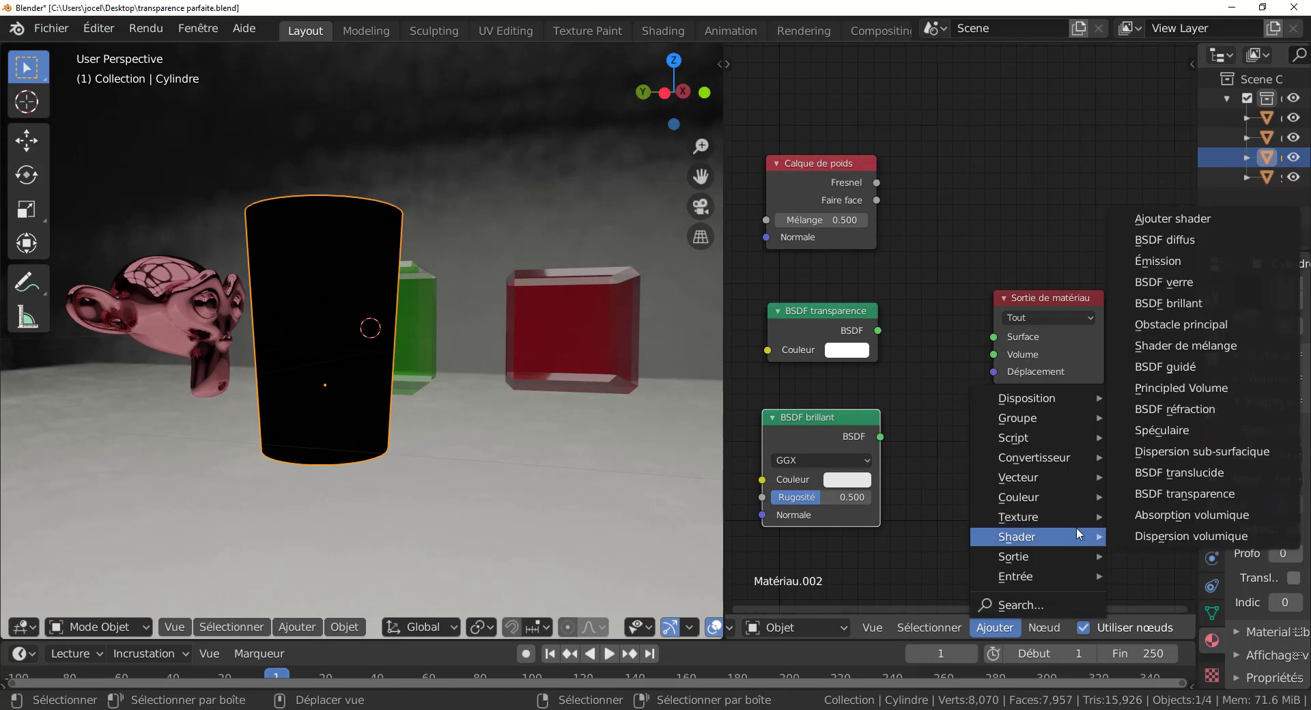
pyautogui.click(1157, 346)
pyautogui.click(895, 316)
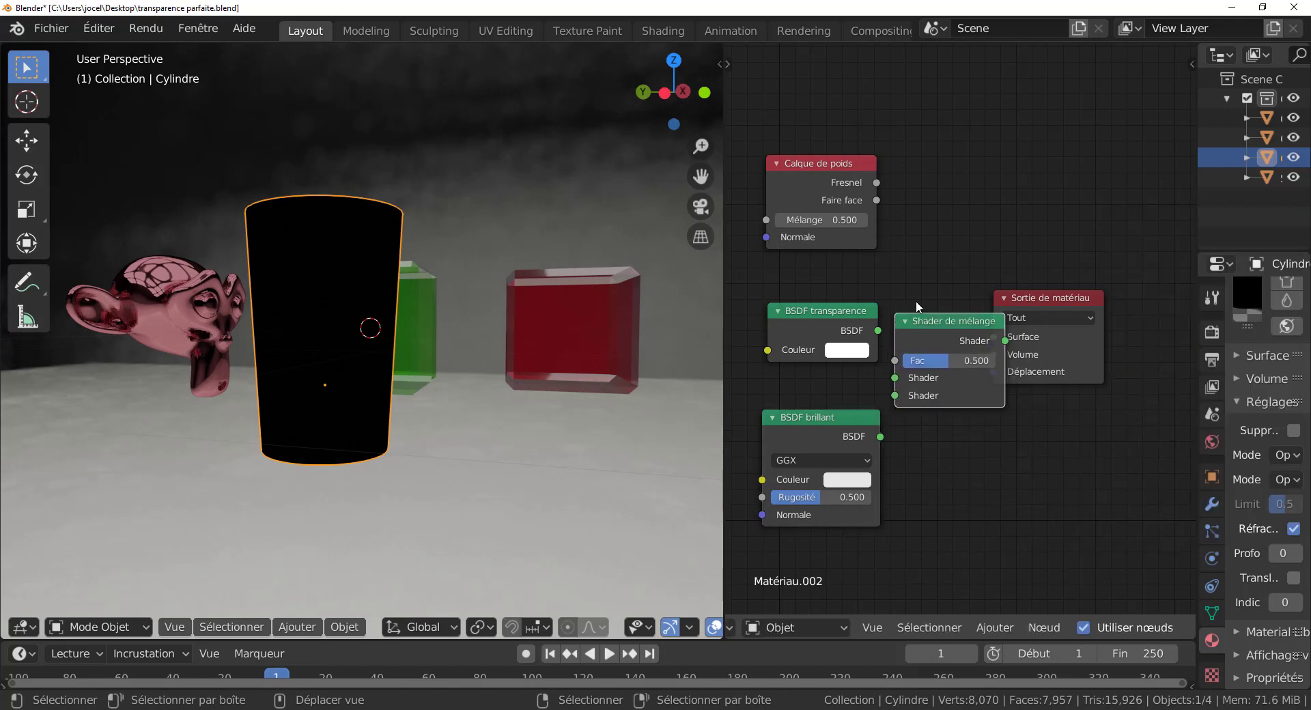
pyautogui.moveTo(1039, 297); pyautogui.dragTo(1111, 317)
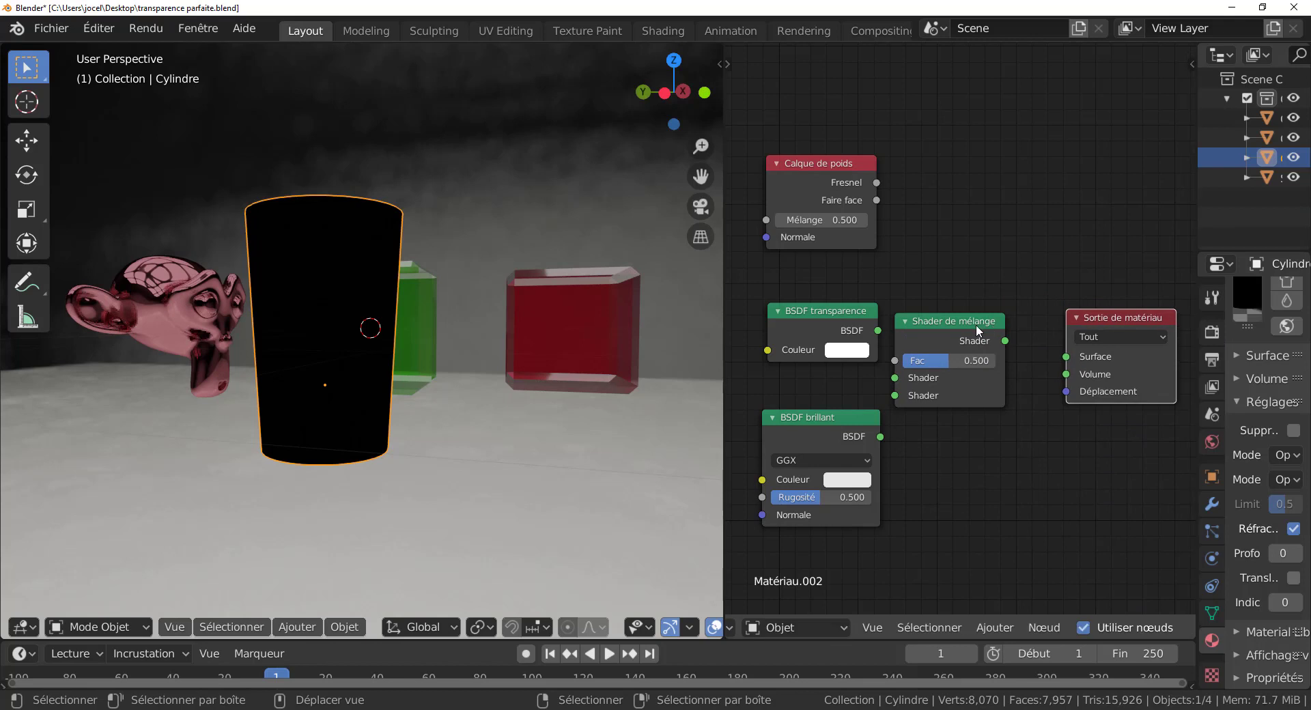
# Link the Faire face output of Calque de poids to Fac on Shader de mélange, and its Shader output to Surface.
pyautogui.moveTo(976, 325); pyautogui.dragTo(1000, 324)
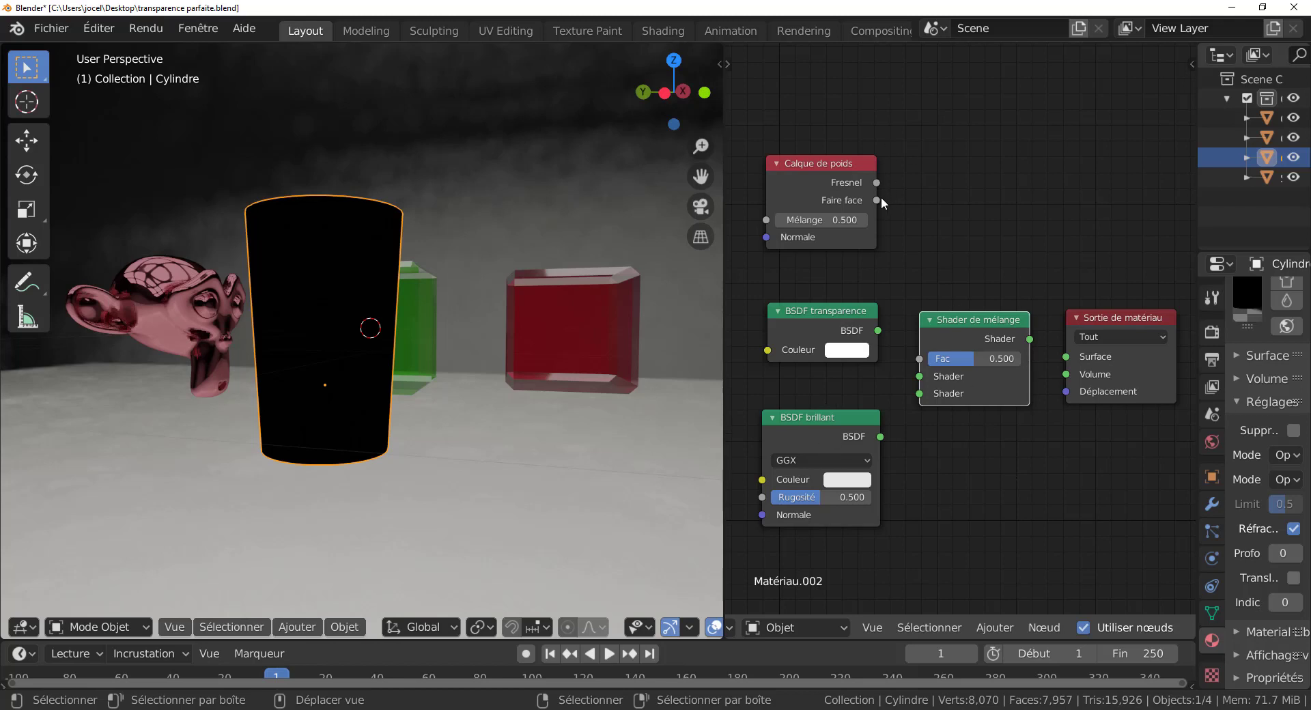
pyautogui.moveTo(879, 200); pyautogui.dragTo(922, 360)
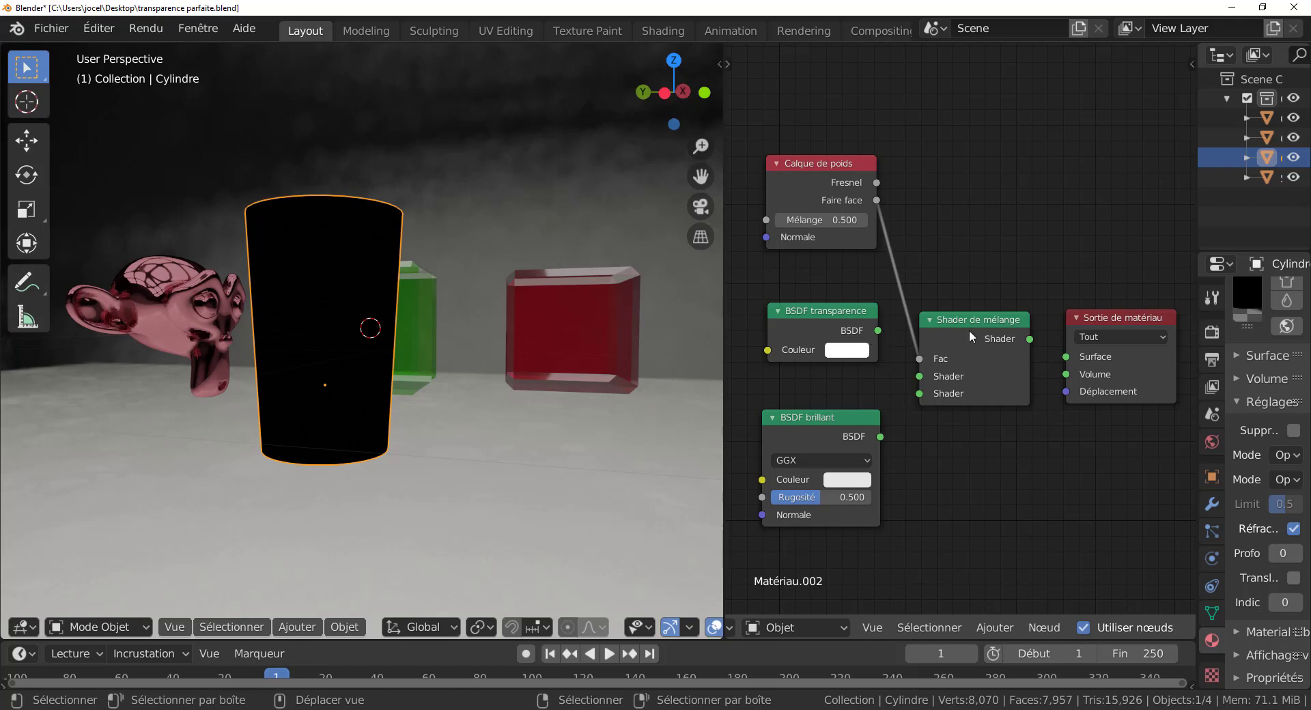
pyautogui.moveTo(1030, 340); pyautogui.dragTo(1074, 357)
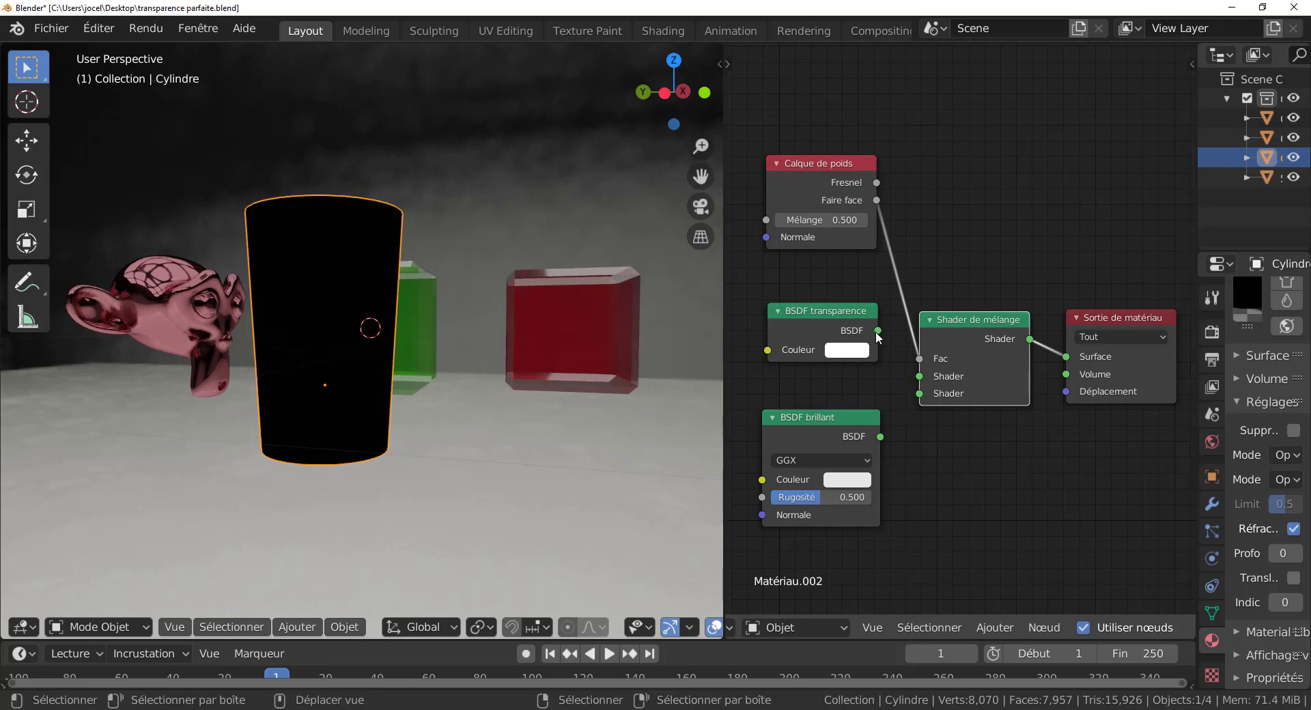
# Feed BSDF transparence and BSDF brillant into the first and second Shader inputs of Shader de mélange, and set BSDF brillant's Rugosité to 0.000.
pyautogui.moveTo(879, 331); pyautogui.dragTo(926, 380)
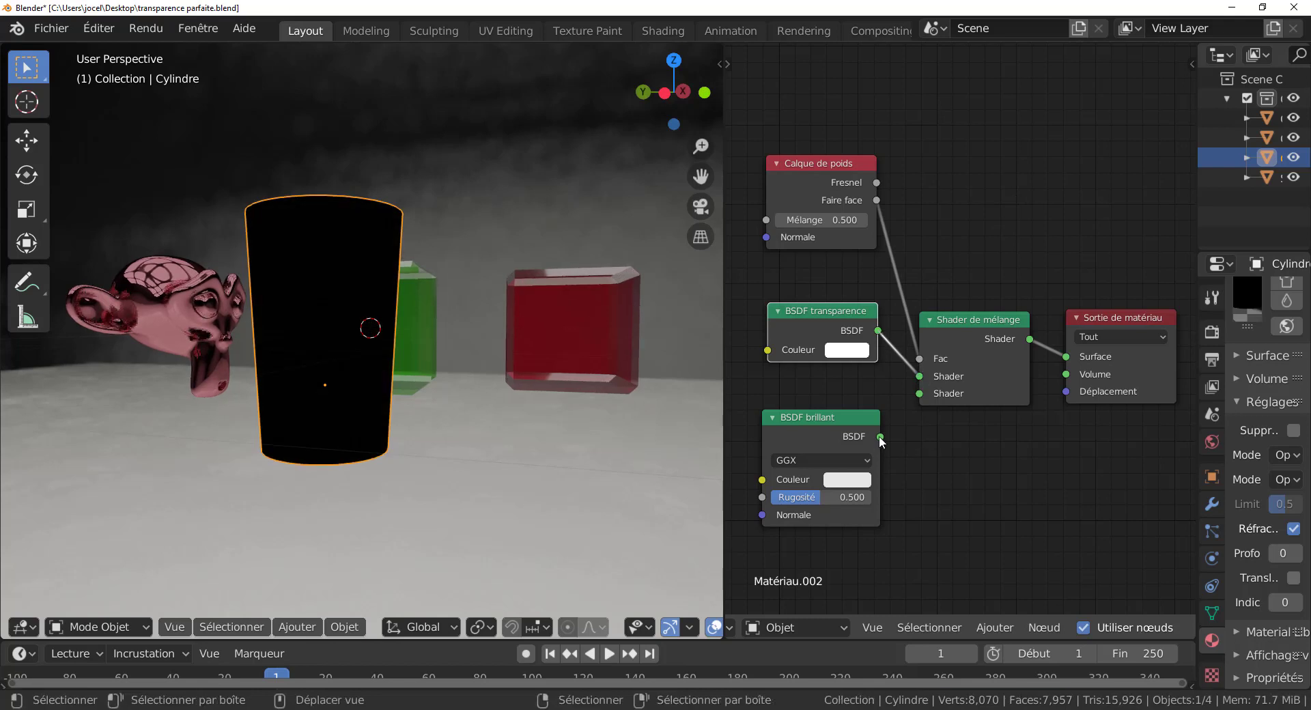
pyautogui.moveTo(882, 437); pyautogui.dragTo(925, 392)
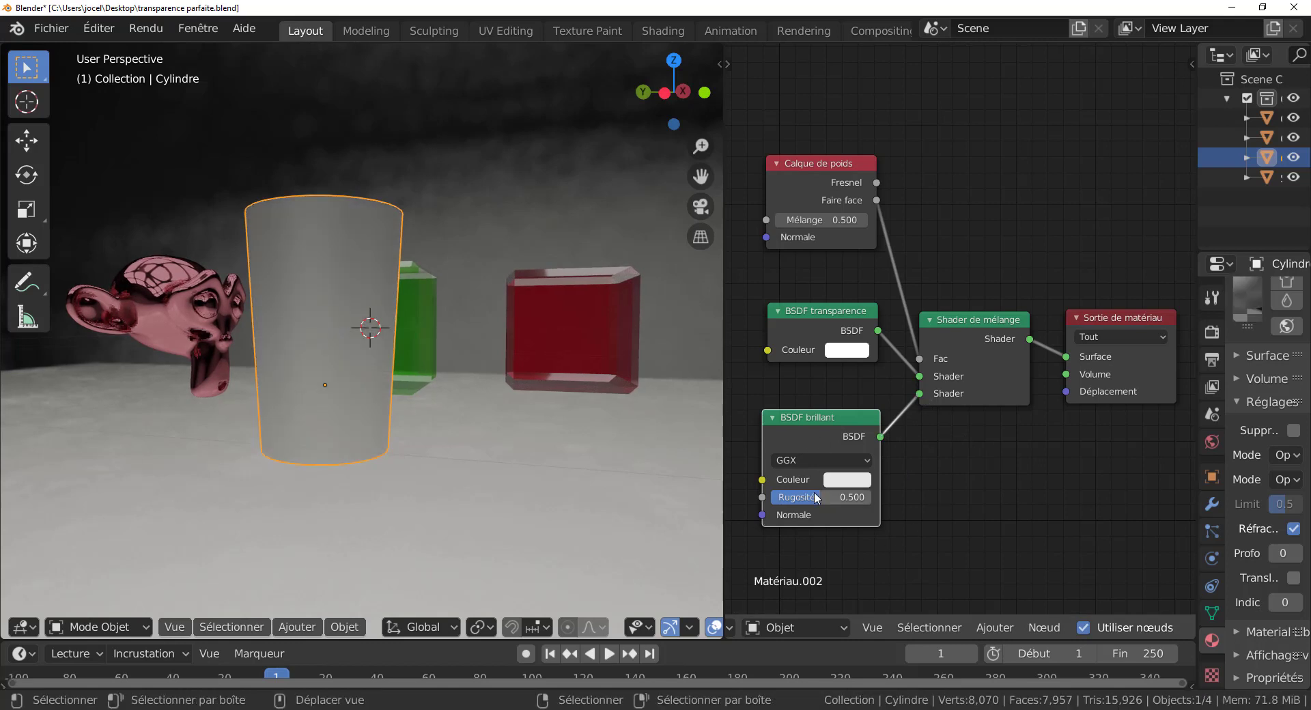
pyautogui.moveTo(825, 498); pyautogui.dragTo(768, 498)
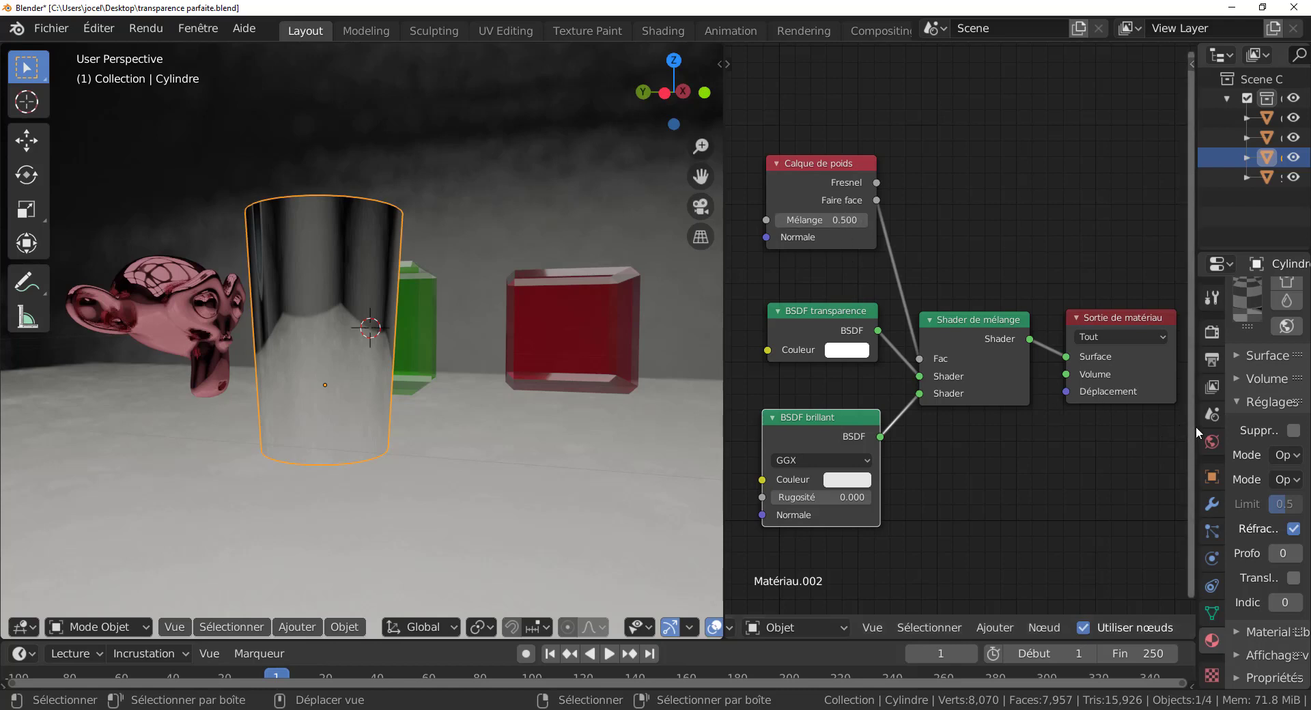
# Widen the properties area and bring up the scene's Screen Space Reflections render settings.
pyautogui.moveTo(1198, 425); pyautogui.dragTo(928, 459)
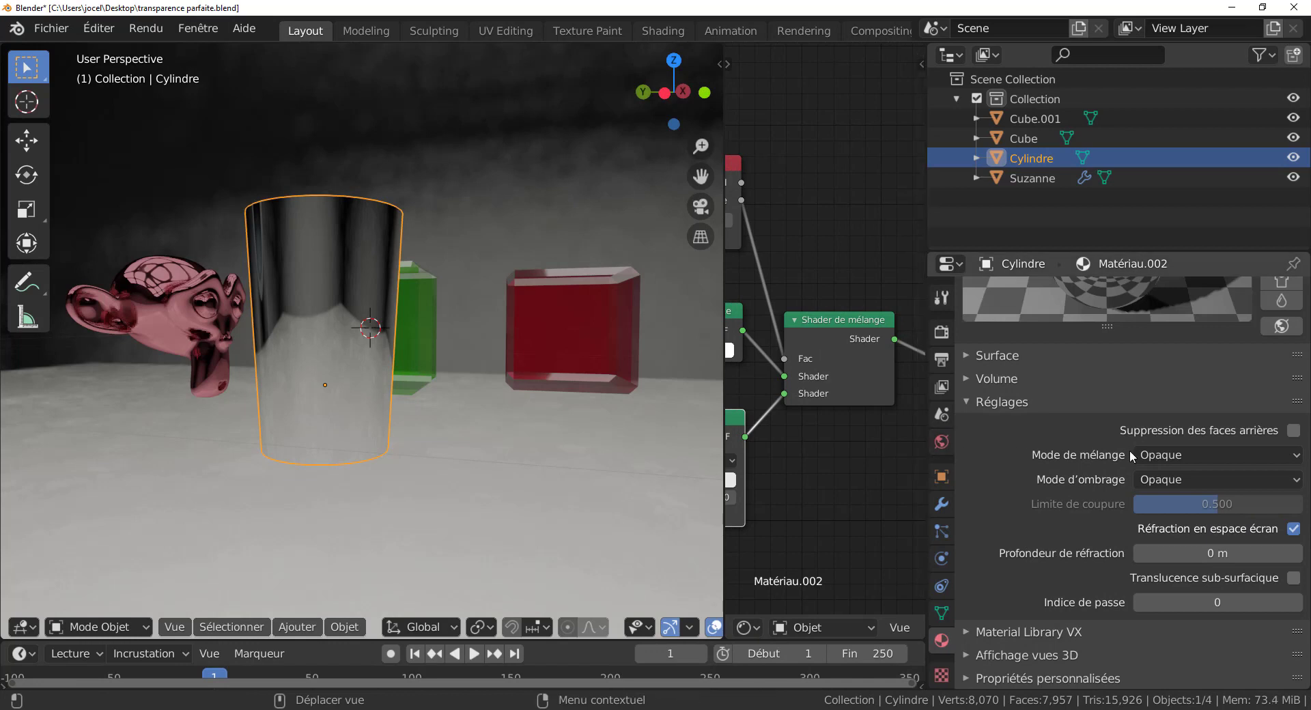
pyautogui.scroll(4, 1132, 456)
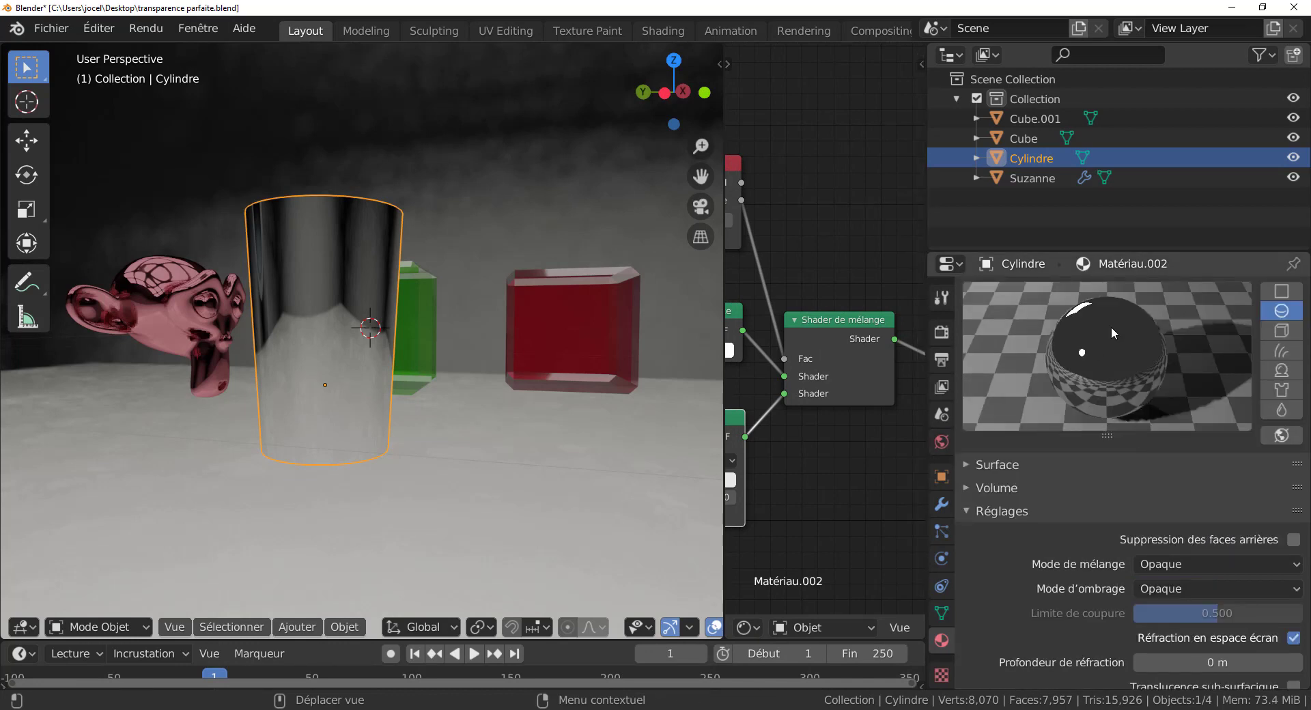
pyautogui.scroll(-4, 1112, 333)
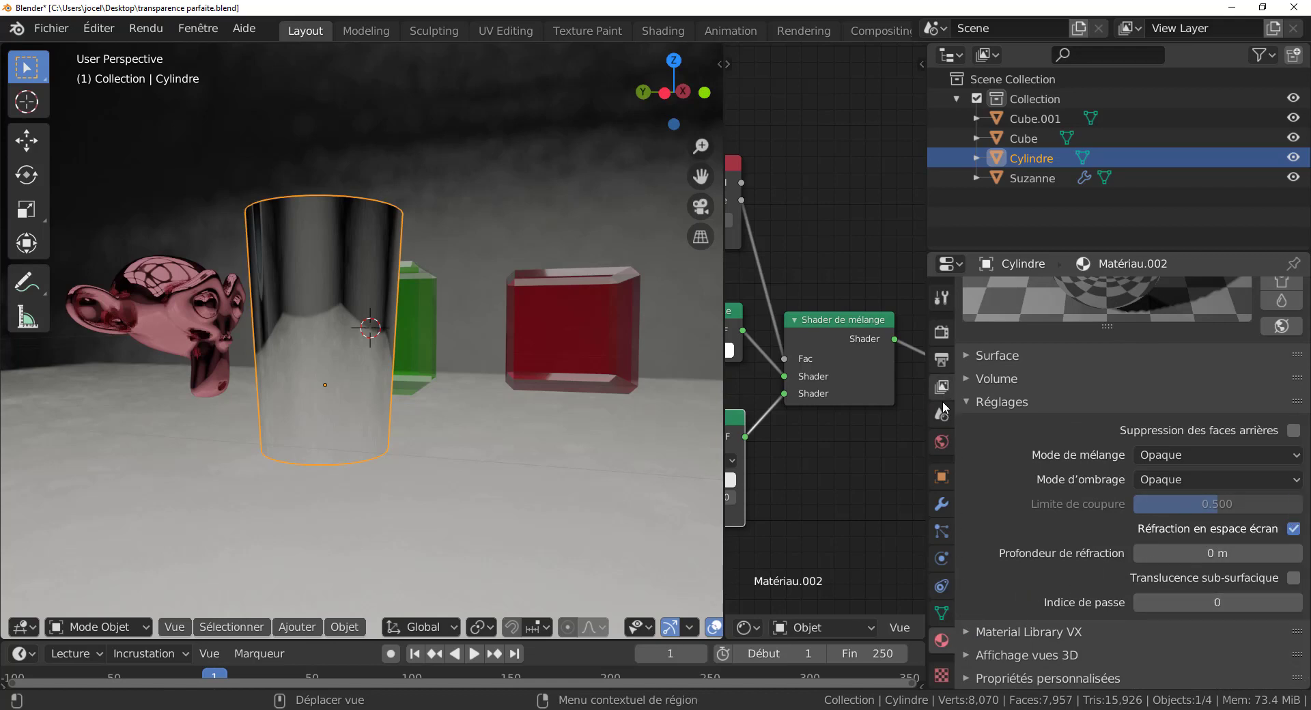
pyautogui.click(944, 363)
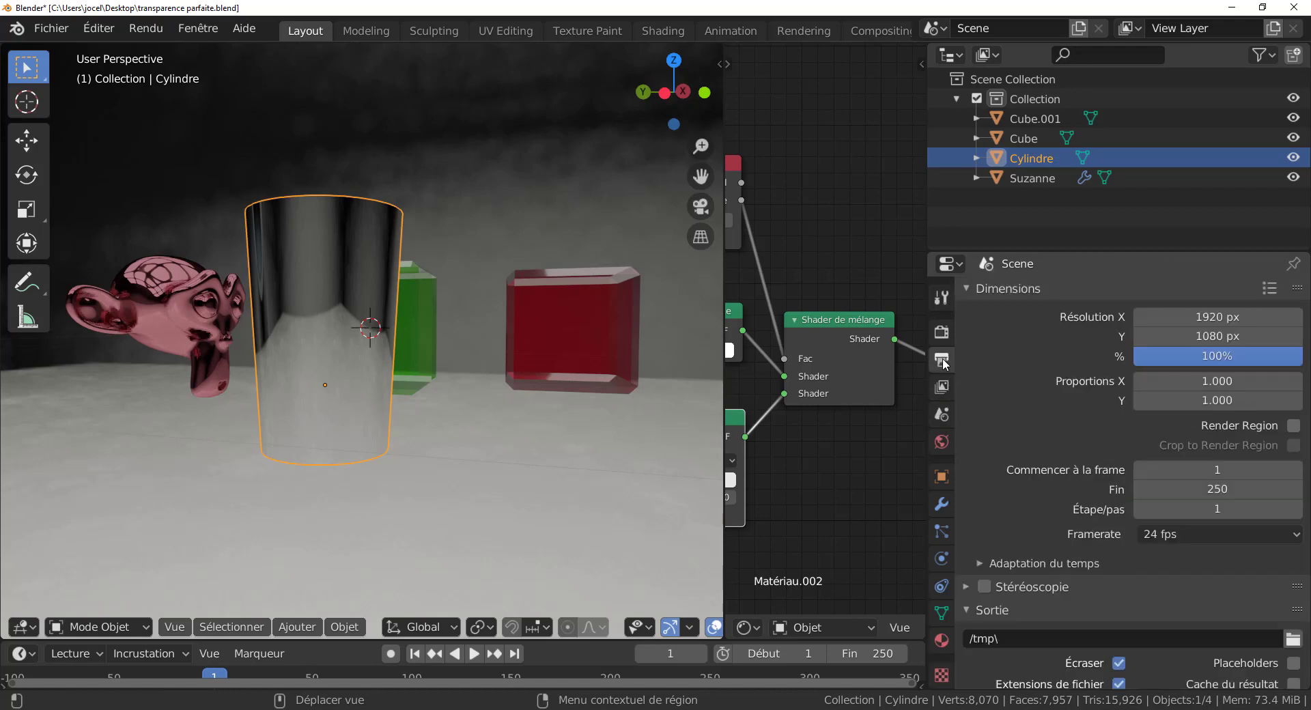
pyautogui.scroll(-4, 1039, 529)
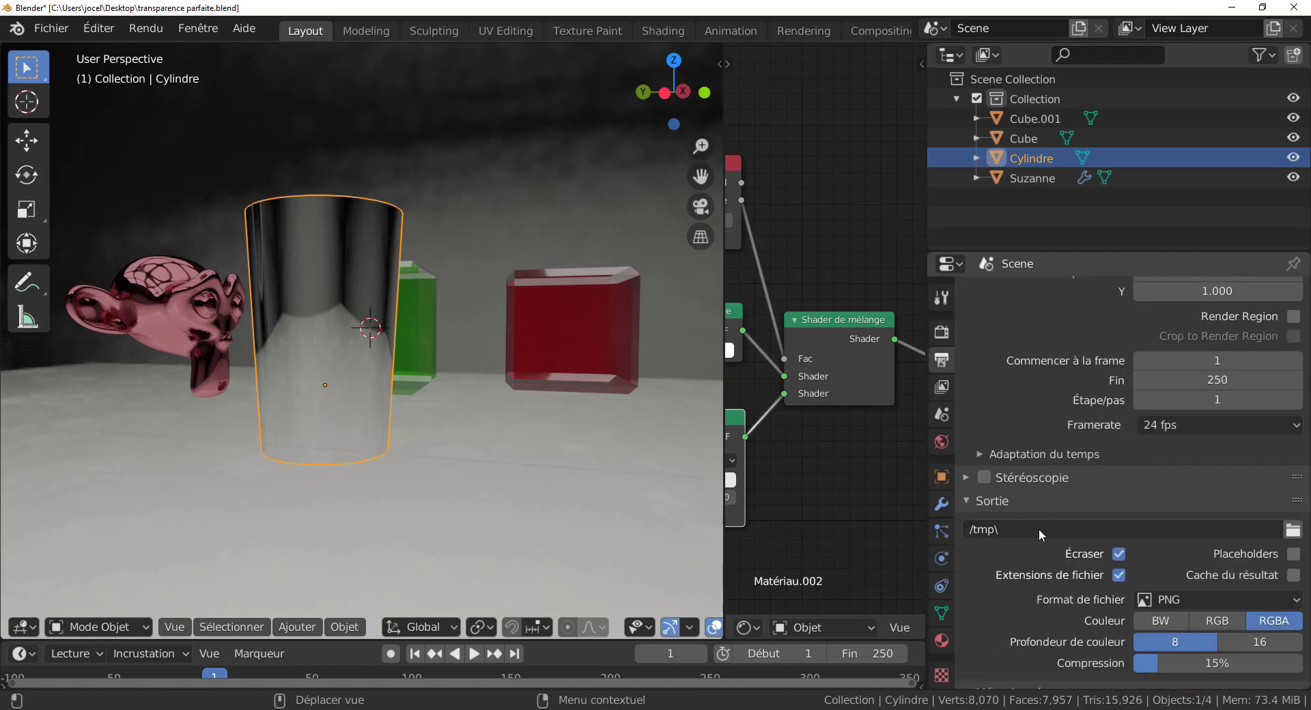
pyautogui.scroll(4, 1039, 529)
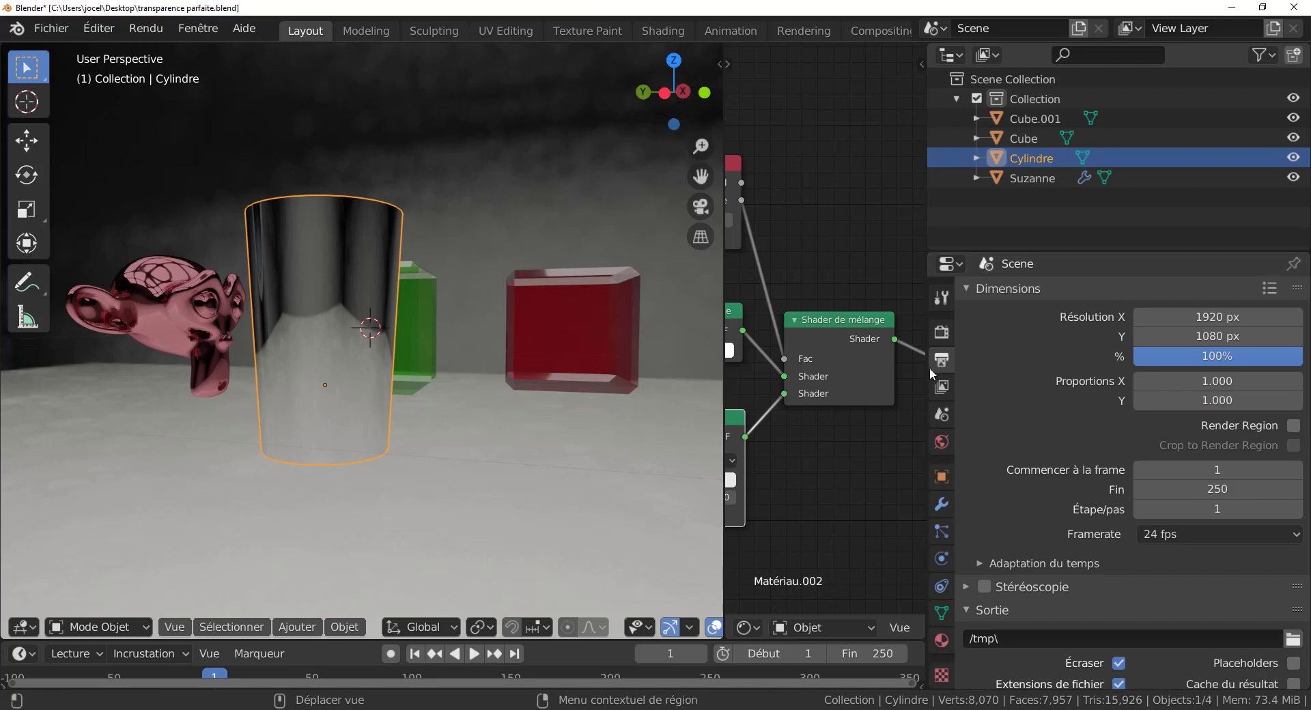
pyautogui.click(940, 334)
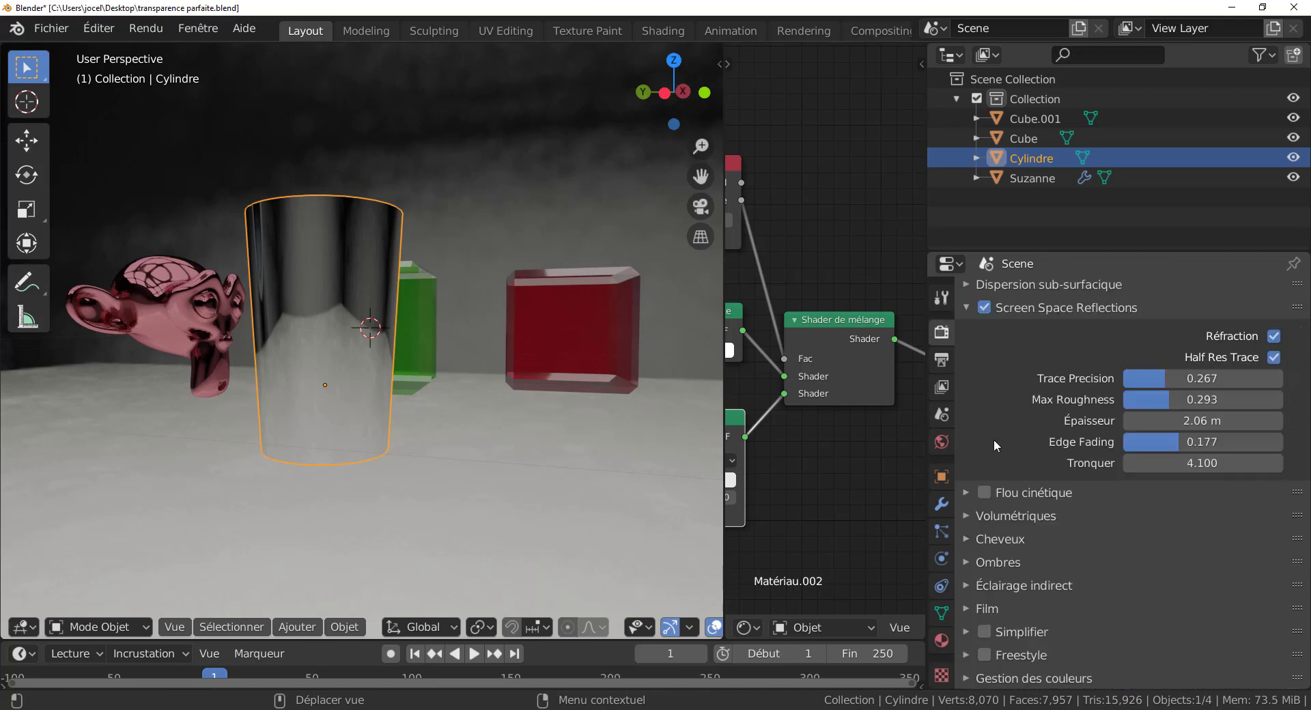
# Turn Réfraction under Screen Space Reflections off and on again to compare the reflections on the glass.
pyautogui.click(1274, 337)
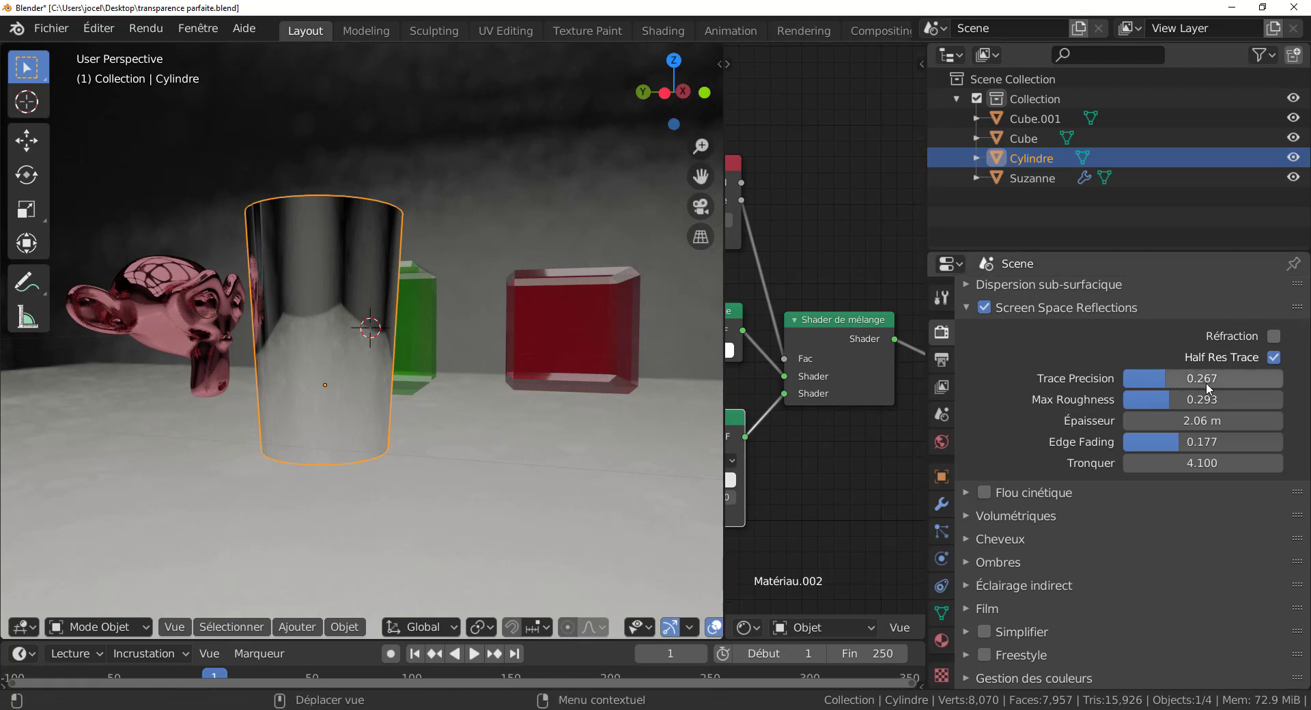
pyautogui.click(1274, 337)
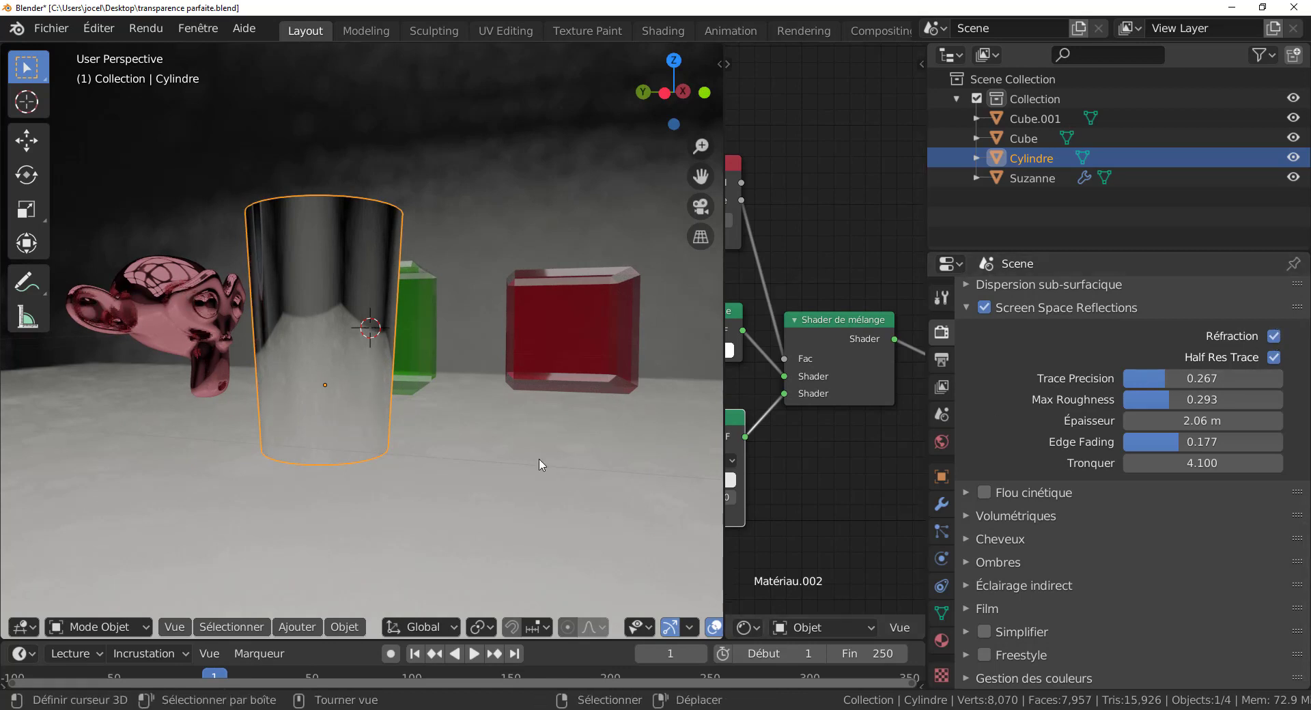
pyautogui.moveTo(542, 460); pyautogui.dragTo(624, 465, button='middle')
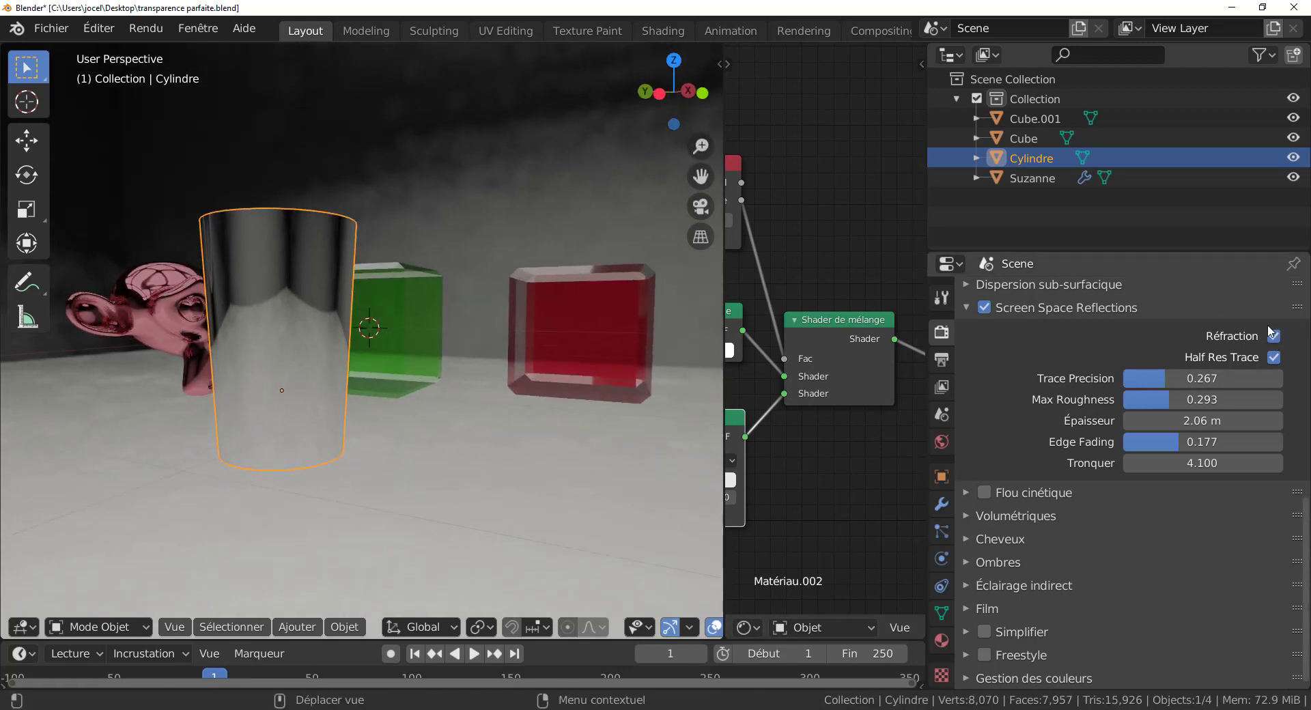
pyautogui.moveTo(486, 478); pyautogui.dragTo(532, 477, button='middle')
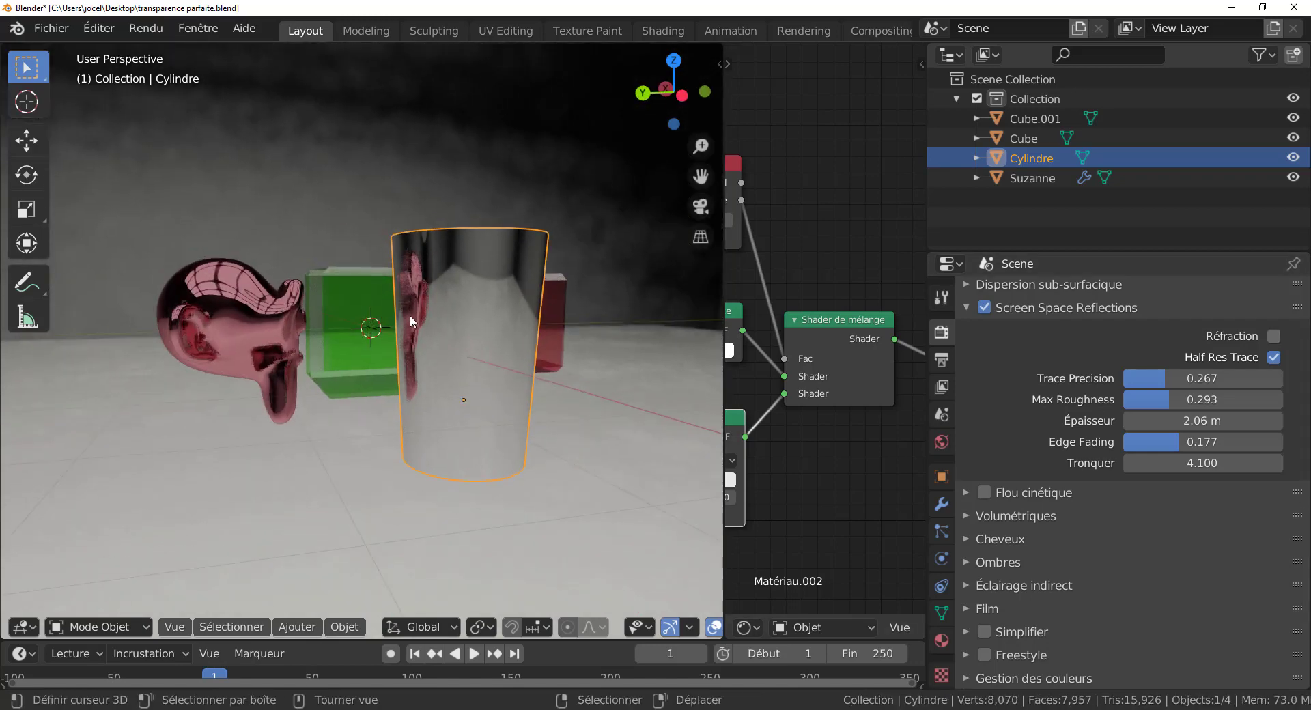
pyautogui.scroll(3, 447, 334)
pyautogui.scroll(-5, 464, 291)
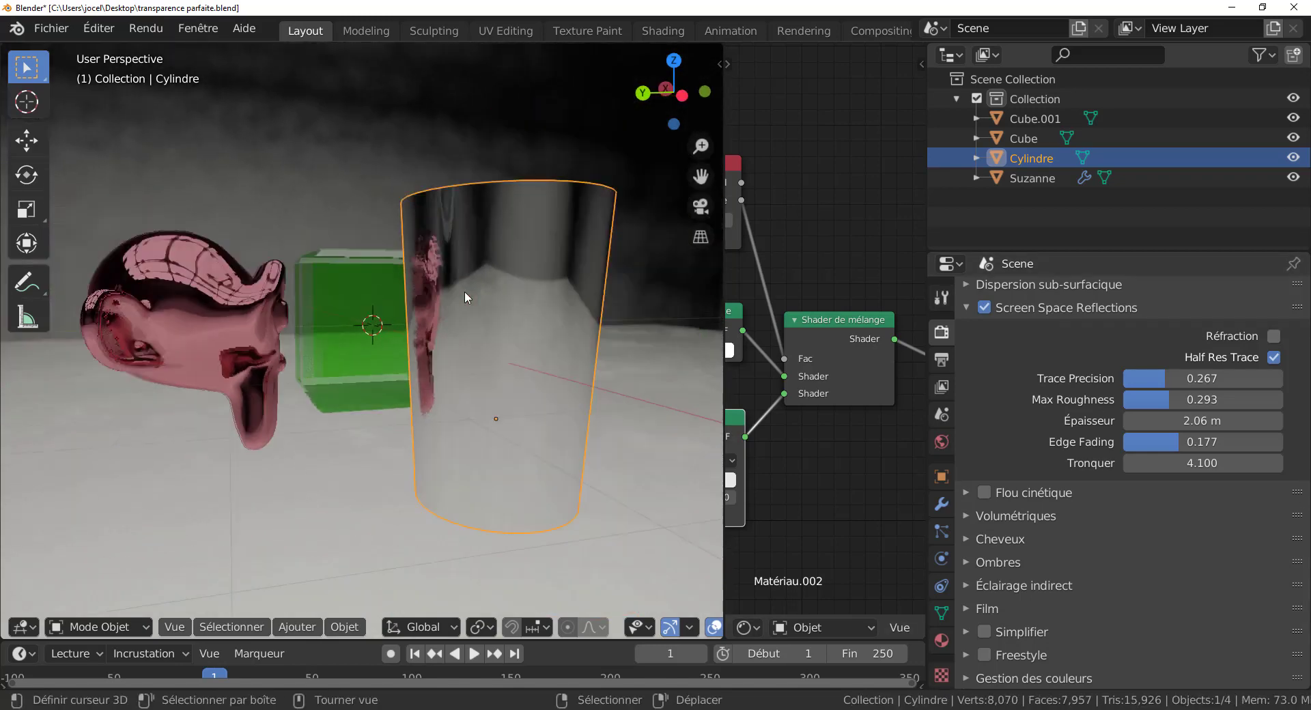
pyautogui.moveTo(486, 380); pyautogui.dragTo(460, 386, button='middle')
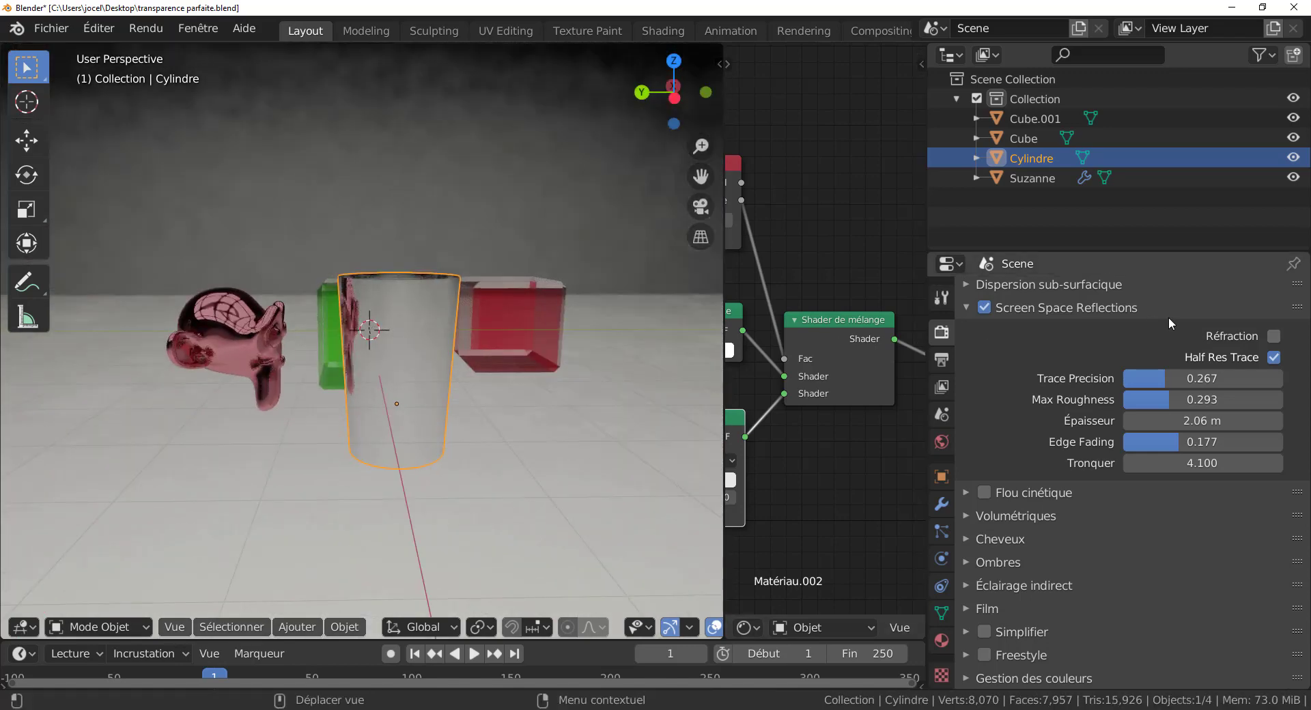
pyautogui.click(1274, 336)
pyautogui.moveTo(555, 458); pyautogui.dragTo(478, 453, button='middle')
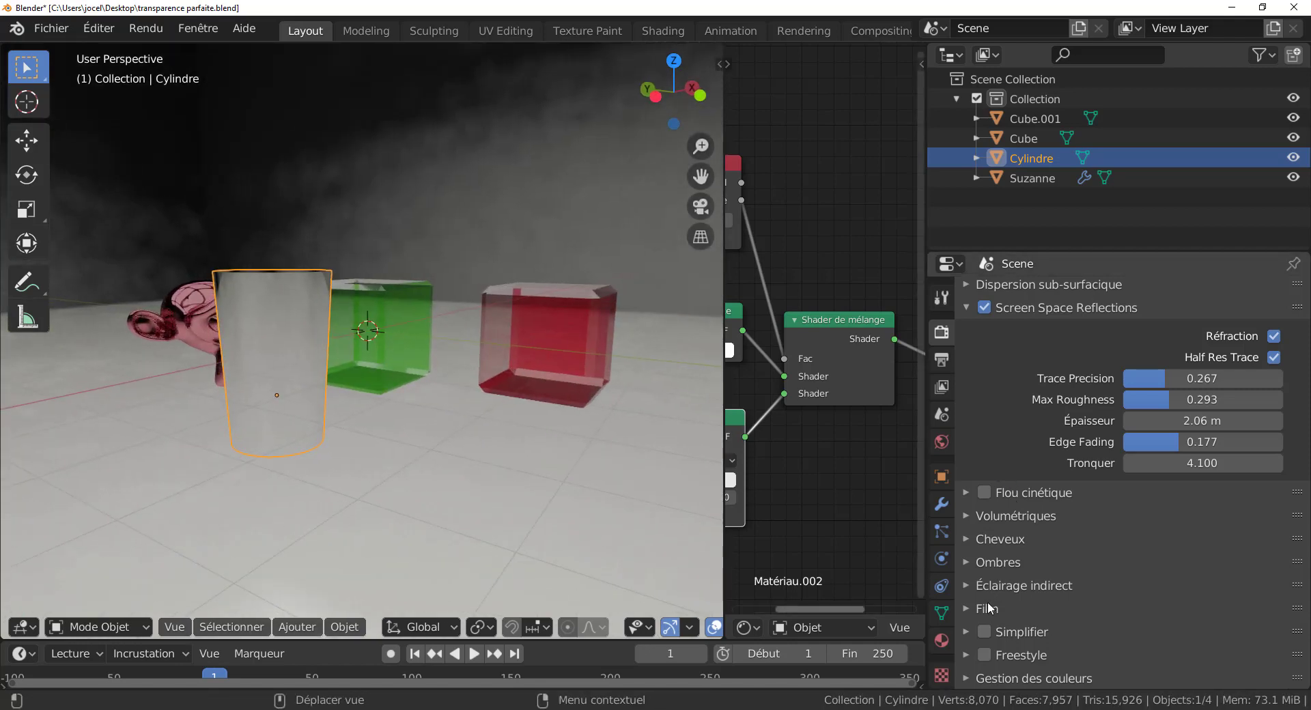
# Set the glass material's Mode de mélange to Alpha mélangé and check the glass up close.
pyautogui.click(942, 641)
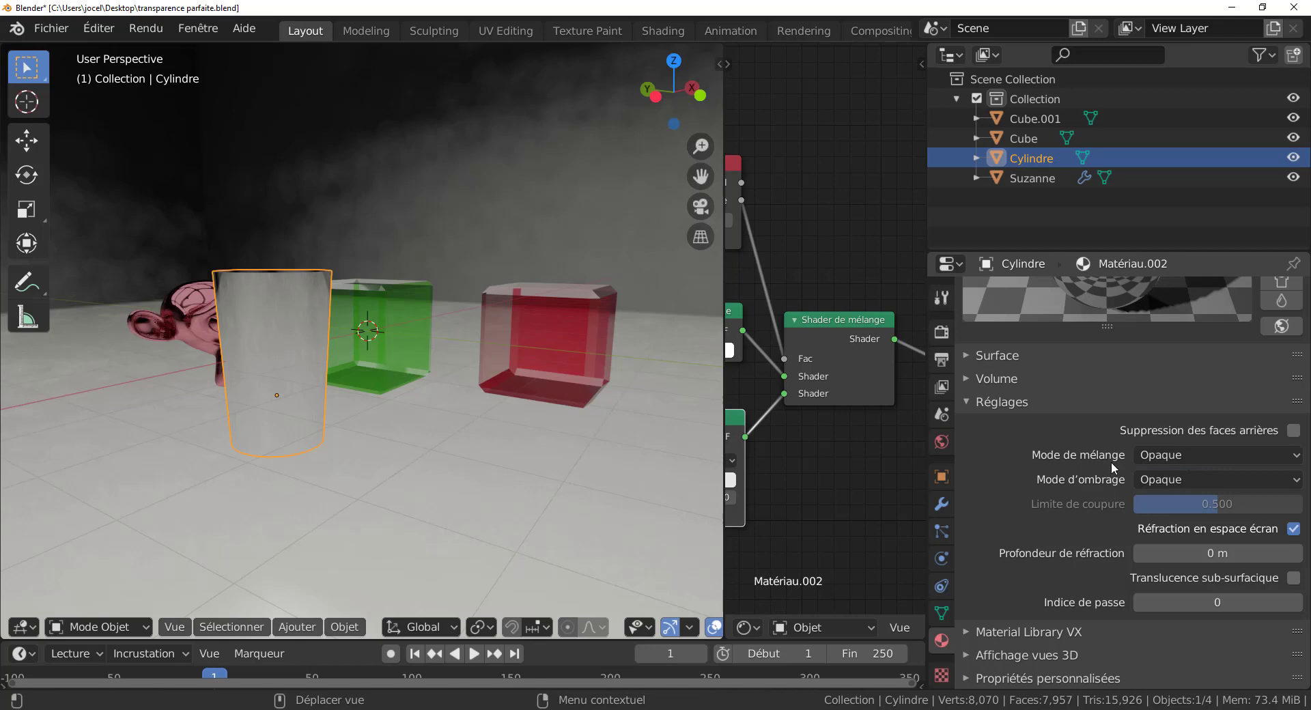
pyautogui.click(1203, 452)
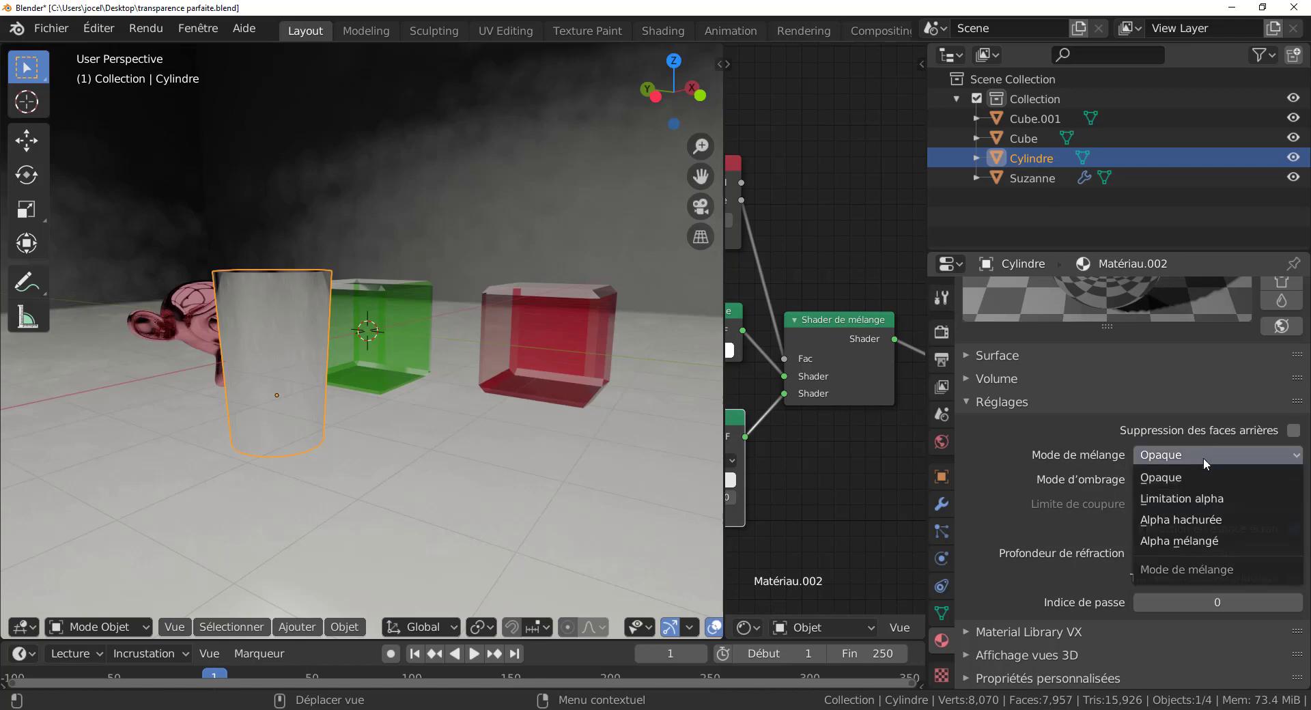
pyautogui.click(1209, 547)
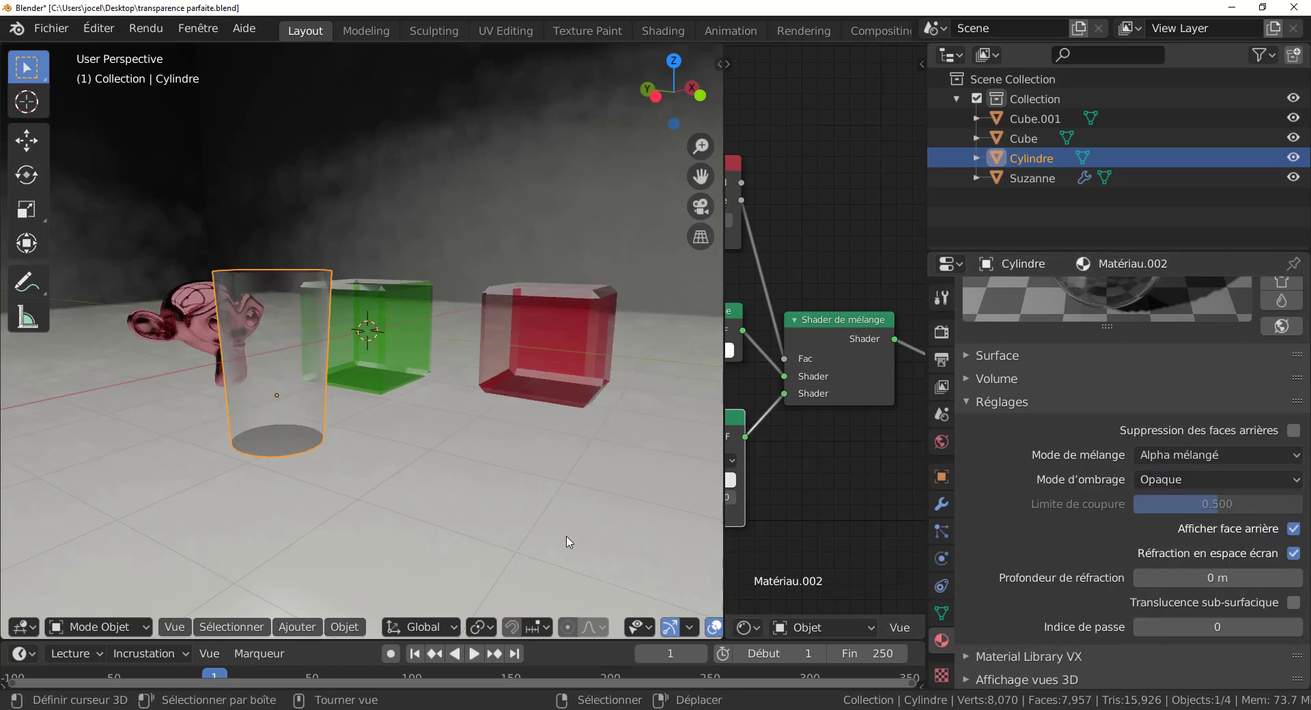
pyautogui.moveTo(566, 542)
pyautogui.mouseDown(button='middle')
pyautogui.moveTo(615, 529)
pyautogui.moveTo(544, 537)
pyautogui.moveTo(667, 530)
pyautogui.moveTo(668, 517)
pyautogui.moveTo(577, 543)
pyautogui.mouseUp(button='middle')
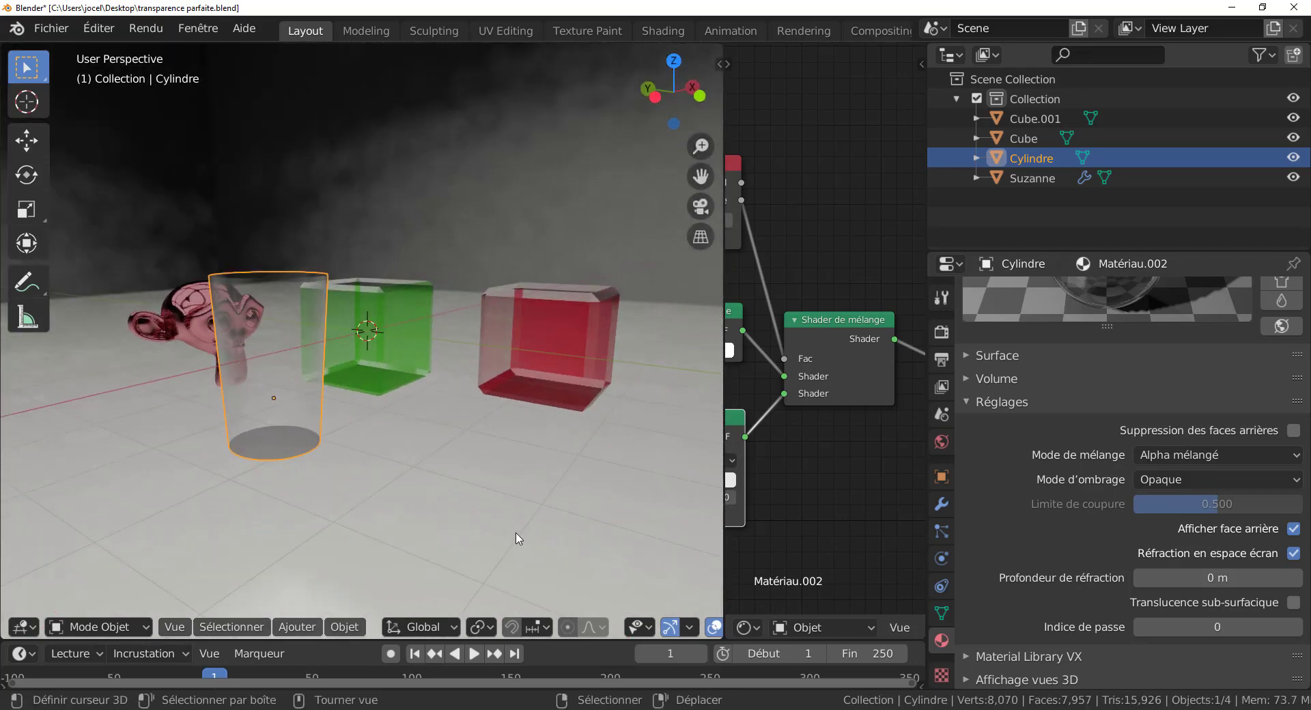
pyautogui.scroll(3, 519, 540)
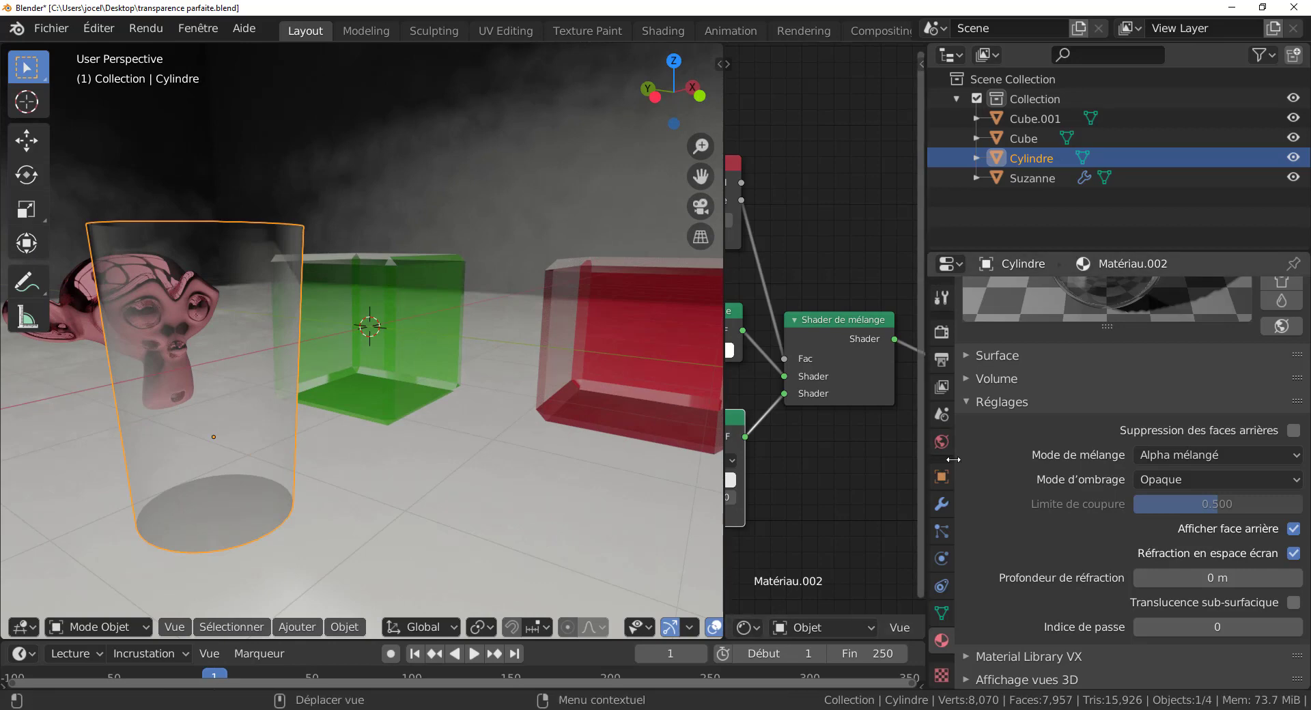
# Widen the node area again and tint the BSDF transparence color light violet-pink.
pyautogui.moveTo(954, 460); pyautogui.dragTo(1107, 450)
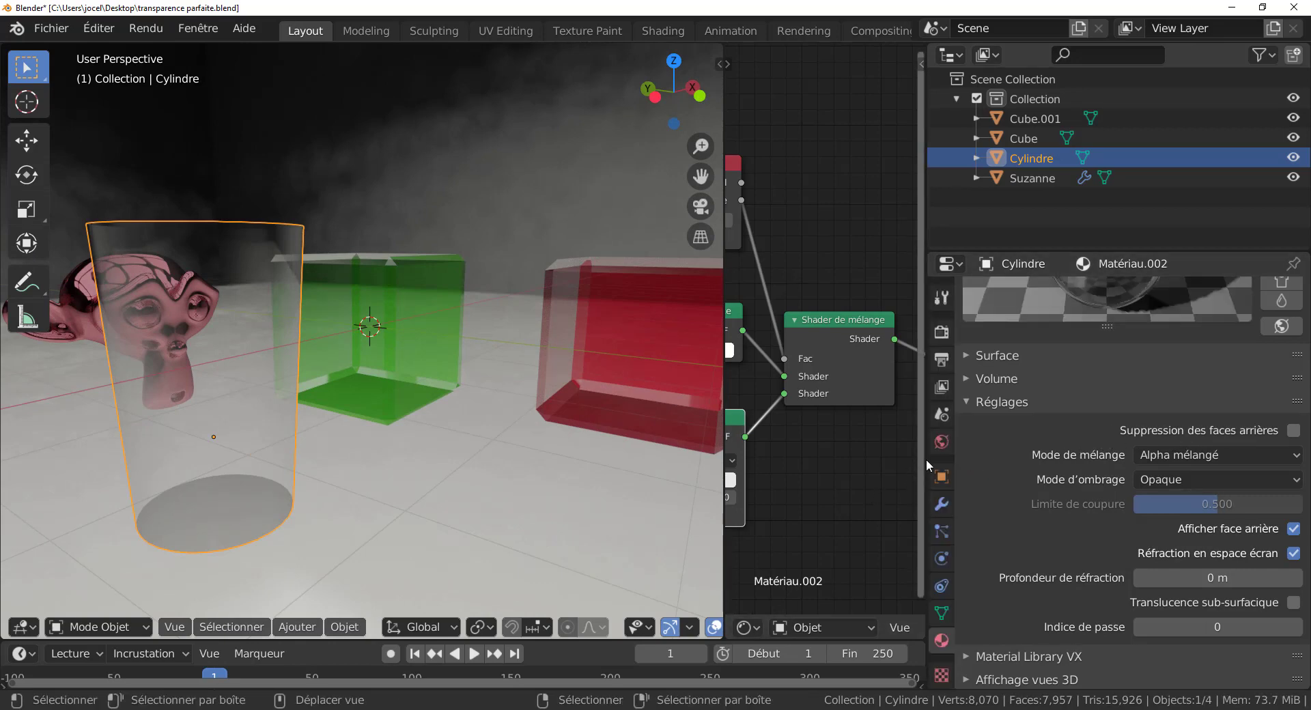
pyautogui.moveTo(952, 458); pyautogui.dragTo(1055, 455)
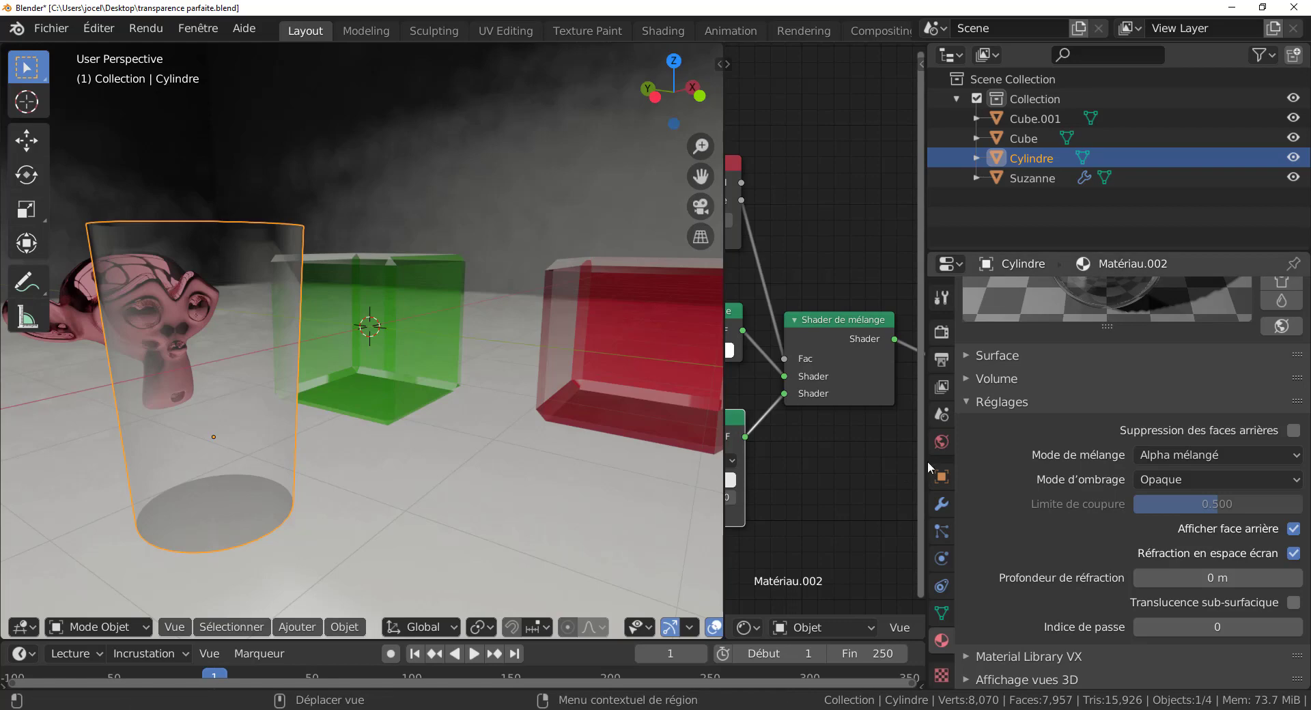
pyautogui.moveTo(928, 469); pyautogui.dragTo(1156, 451)
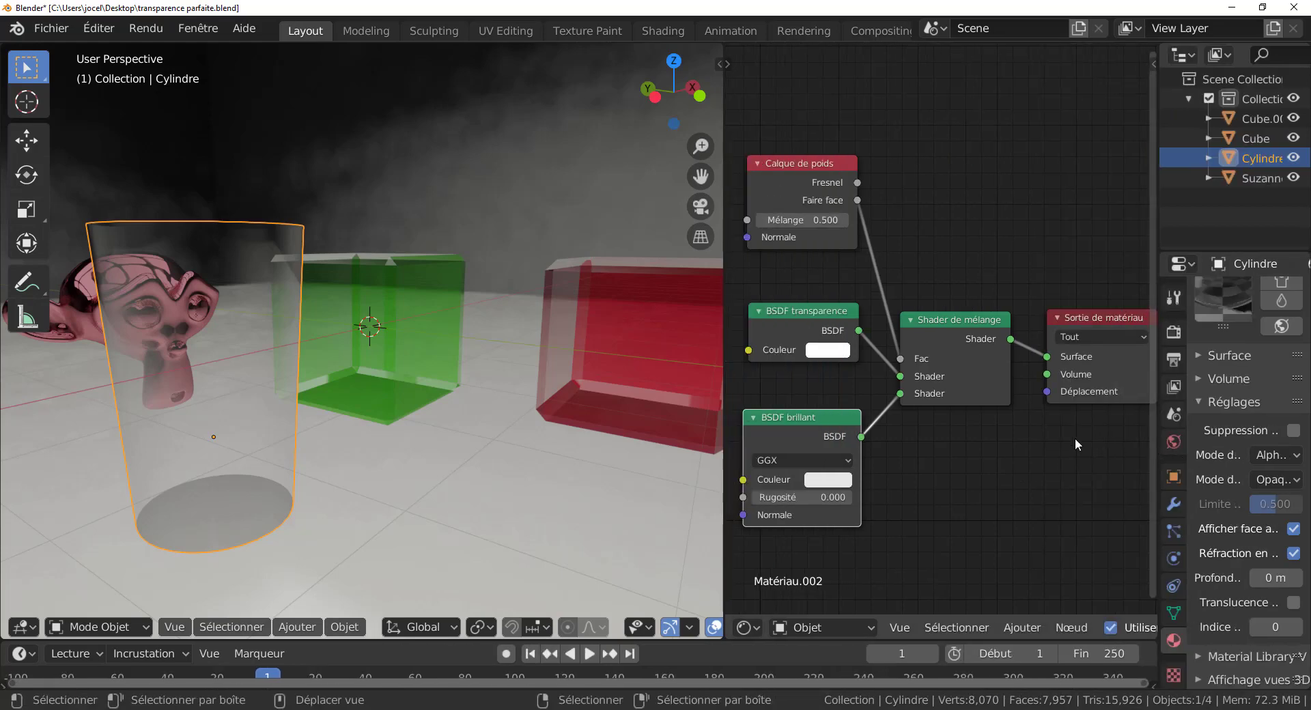
pyautogui.click(822, 353)
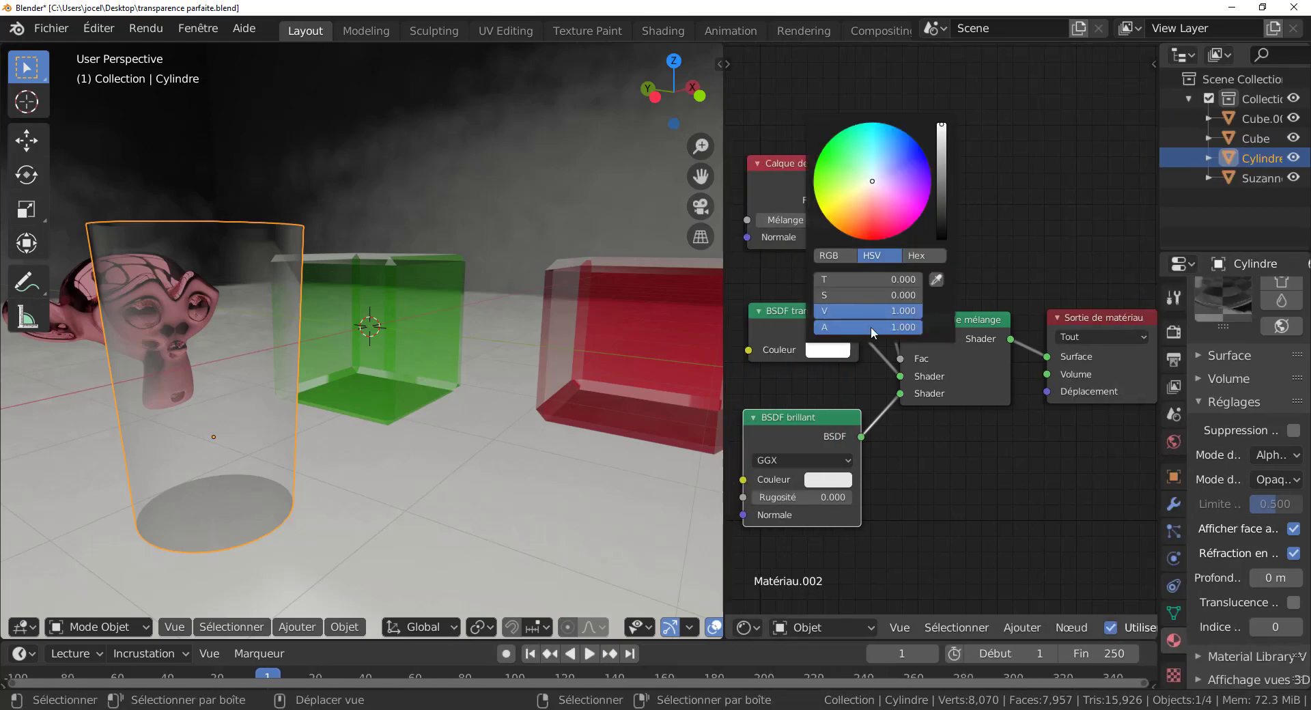
pyautogui.moveTo(873, 183)
pyautogui.mouseDown()
pyautogui.moveTo(912, 164)
pyautogui.moveTo(865, 179)
pyautogui.moveTo(895, 198)
pyautogui.moveTo(888, 187)
pyautogui.mouseUp()
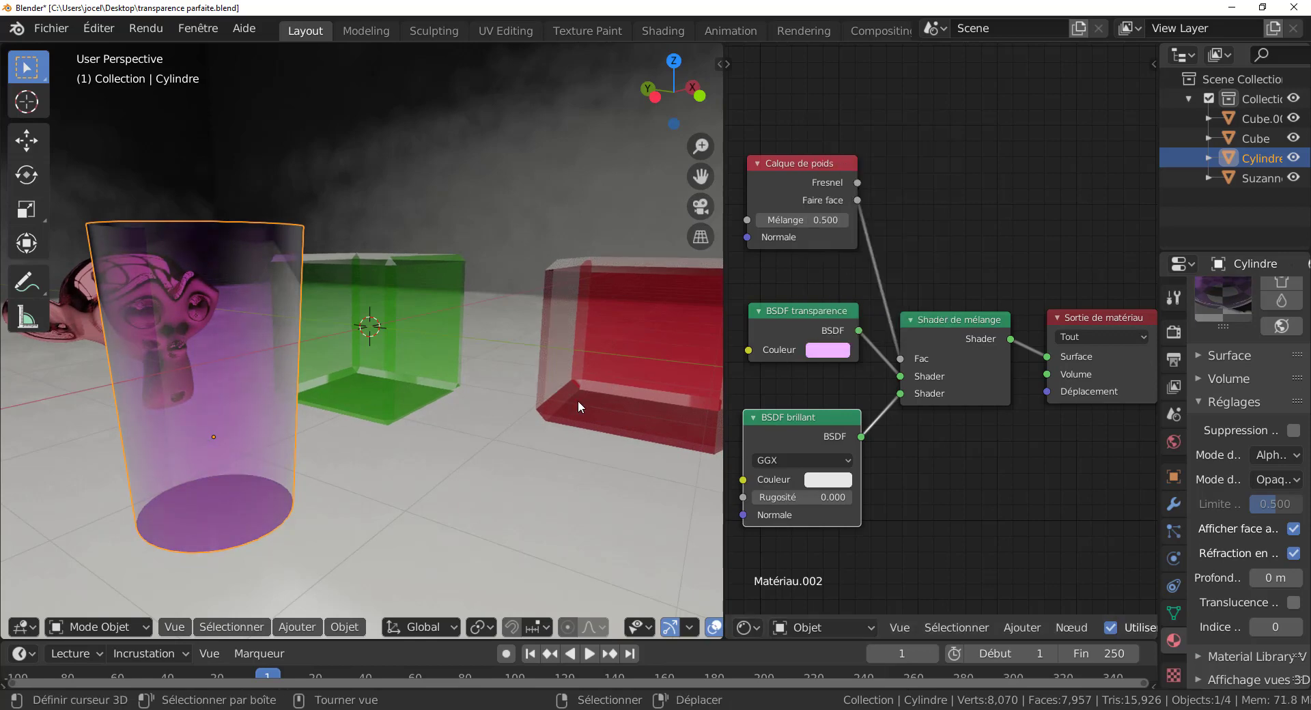
# Examine the tinted glass and the objects seen through it from several sides, and select the monkey head behind it.
pyautogui.scroll(-3, 578, 401)
pyautogui.moveTo(576, 407); pyautogui.dragTo(48, 333, button='middle')
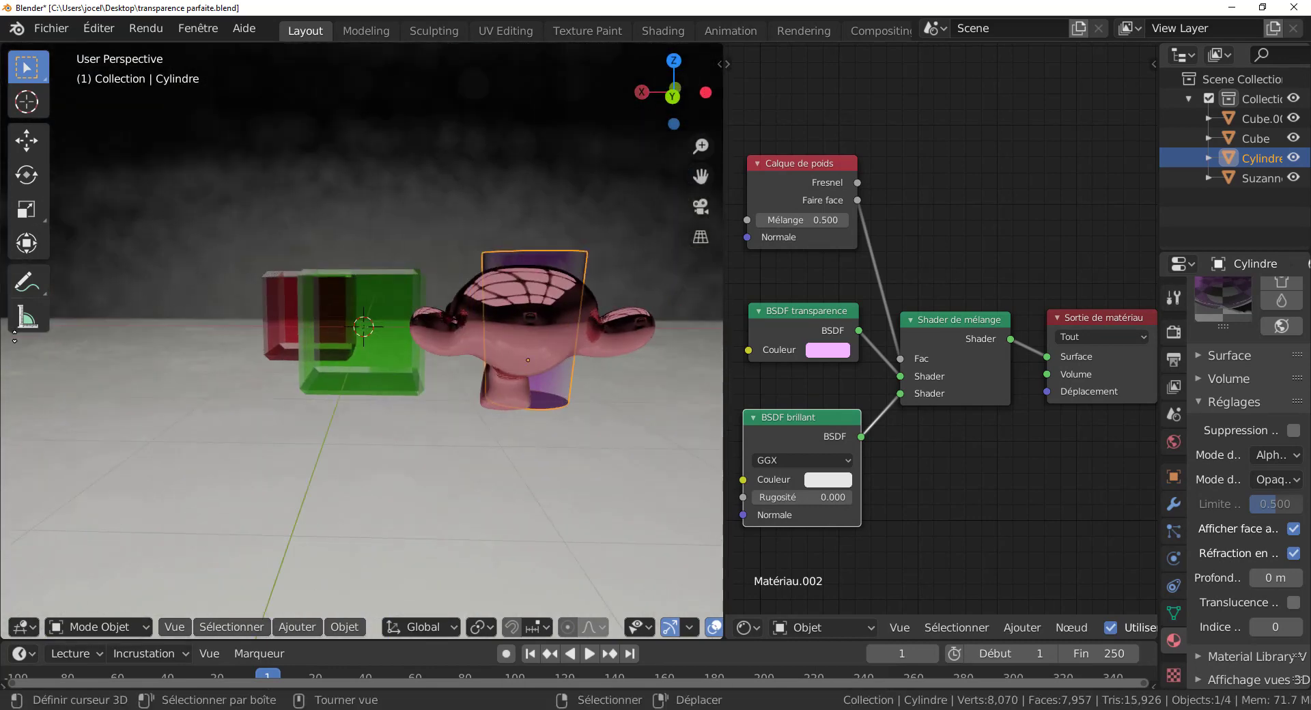
pyautogui.moveTo(377, 369); pyautogui.dragTo(411, 377, button='middle')
pyautogui.scroll(2, 317, 364)
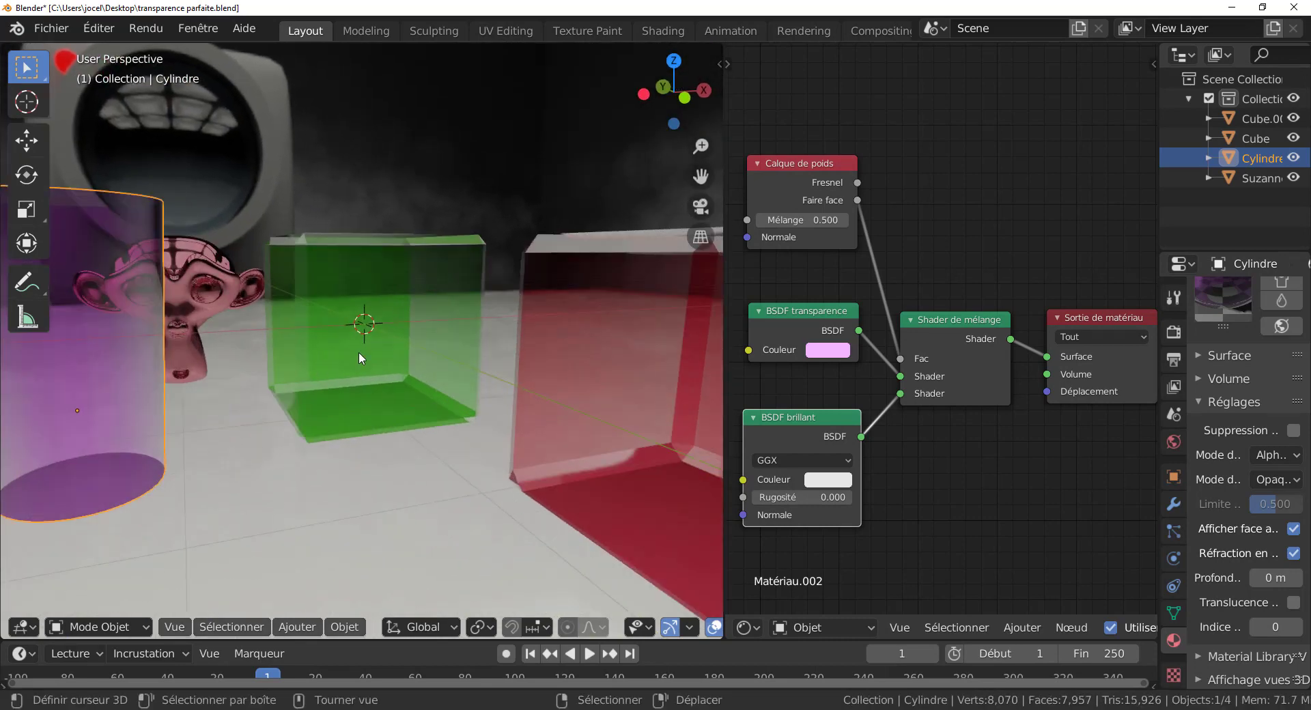
pyautogui.moveTo(471, 381); pyautogui.dragTo(535, 403, button='middle')
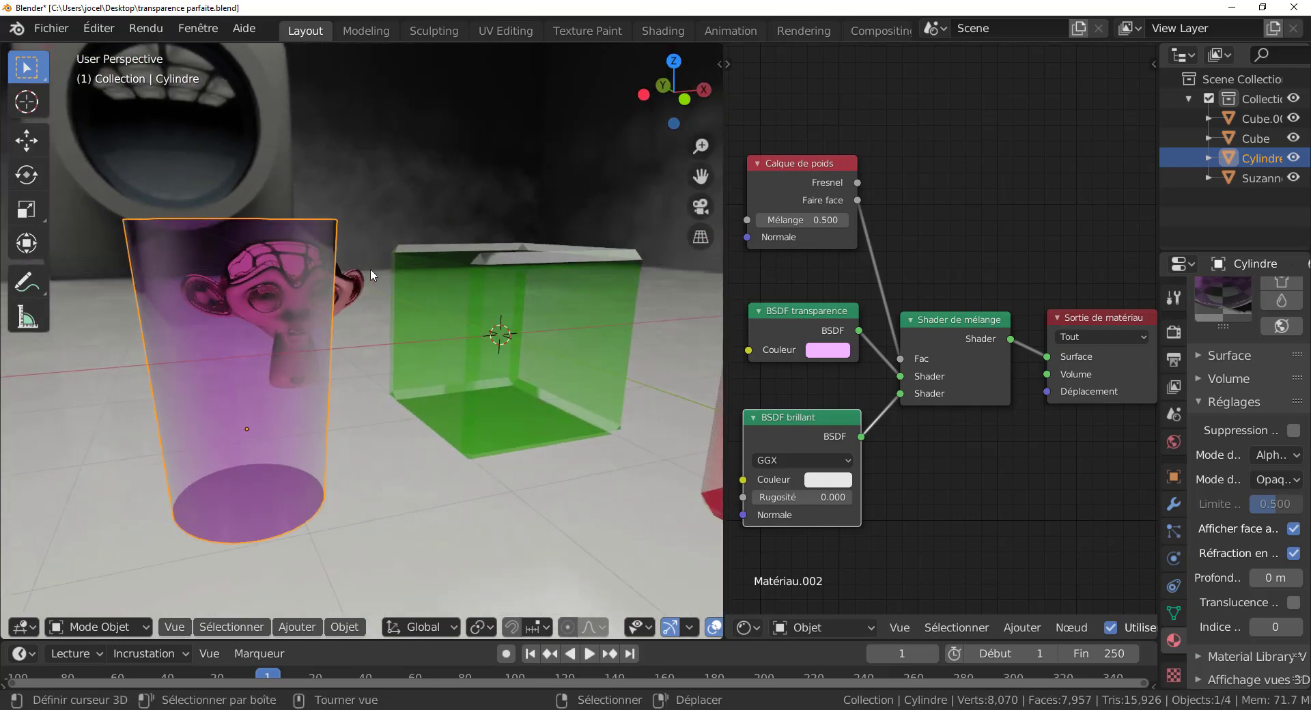
pyautogui.scroll(2, 433, 352)
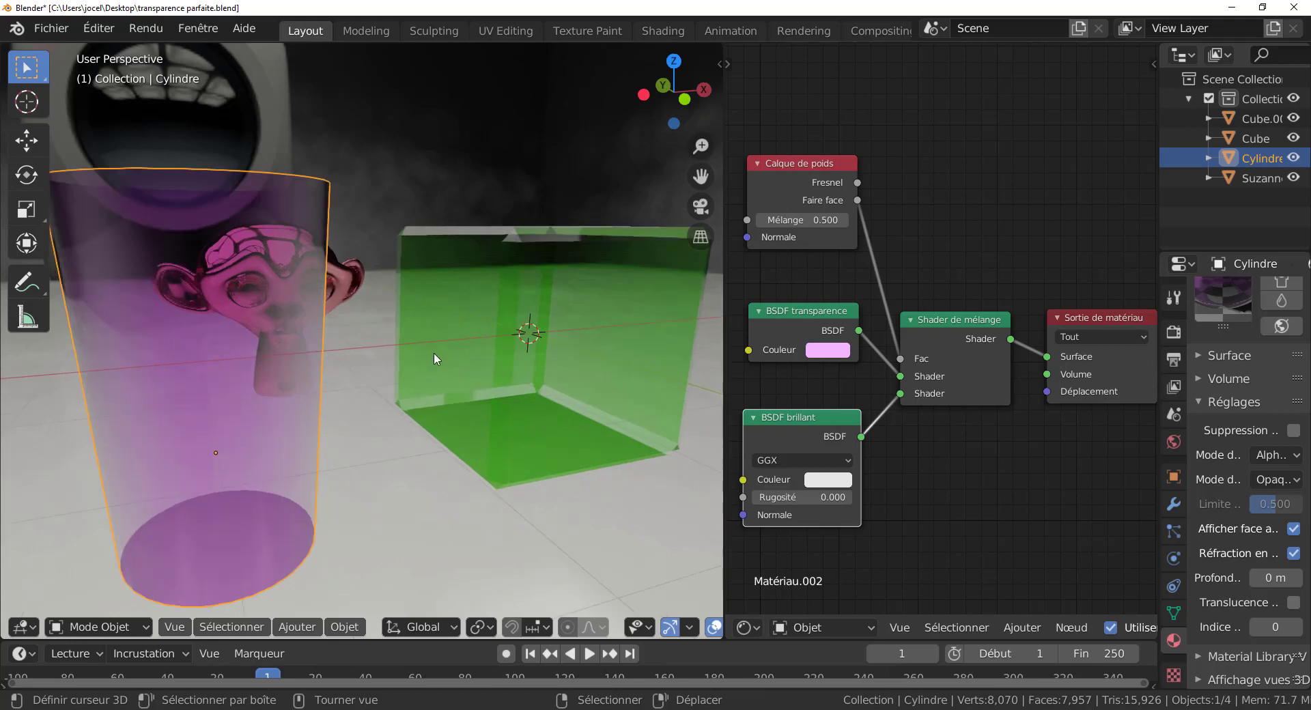
pyautogui.click(347, 268)
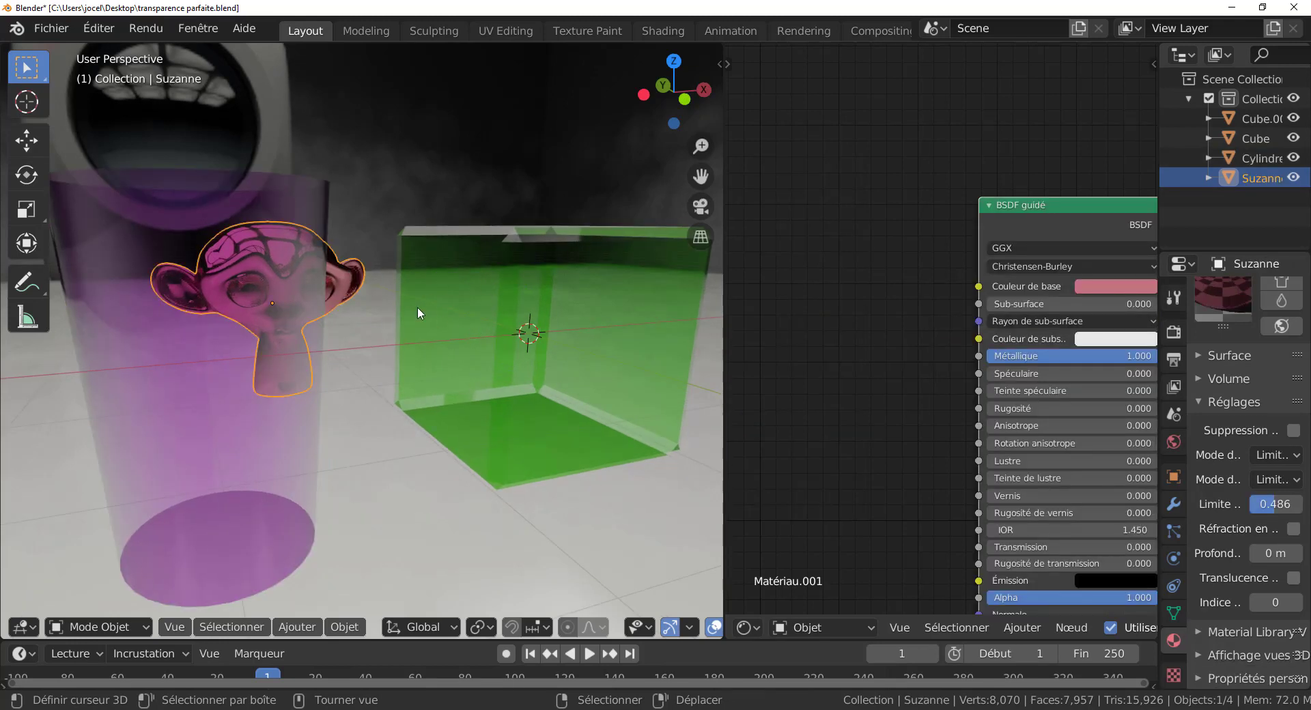
# Show the green cube's material nodes, clear the selection, enlarge the 3D view and examine the violet, green and red glass objects from several sides.
pyautogui.click(490, 321)
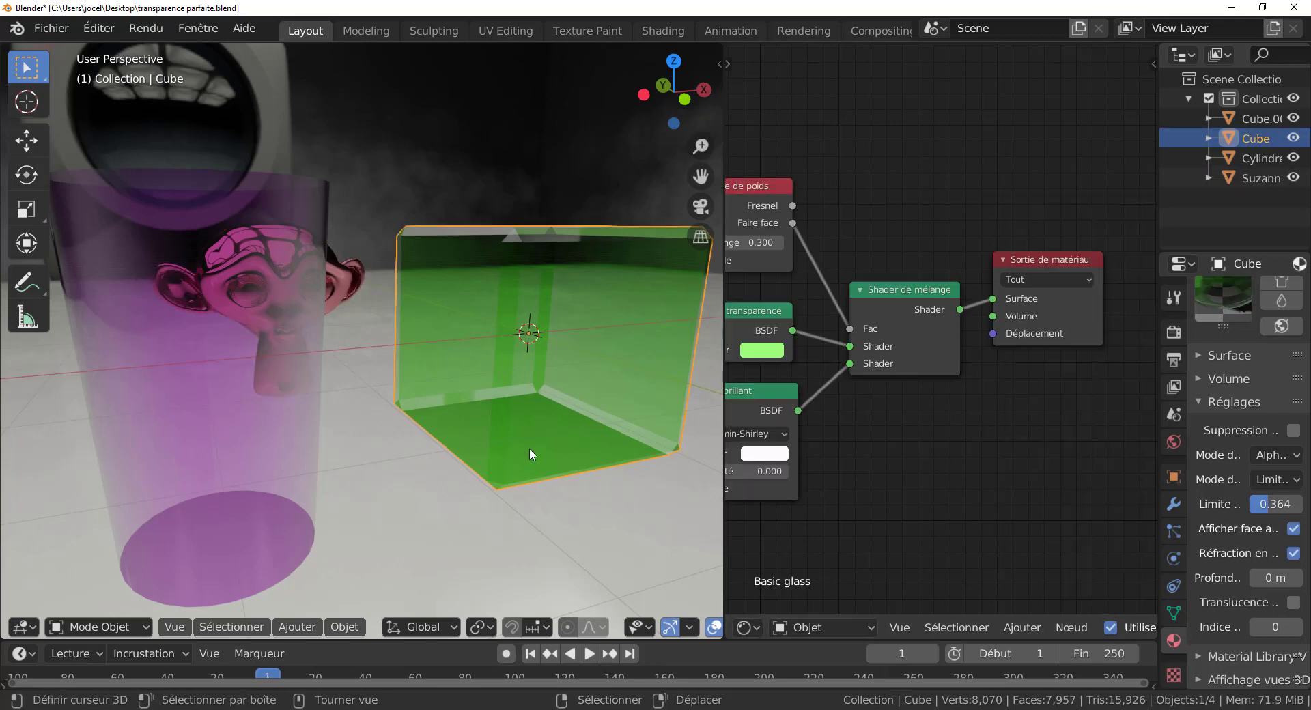
pyautogui.click(555, 553)
pyautogui.moveTo(555, 554); pyautogui.dragTo(482, 429, button='middle')
pyautogui.moveTo(602, 403); pyautogui.dragTo(587, 412, button='middle')
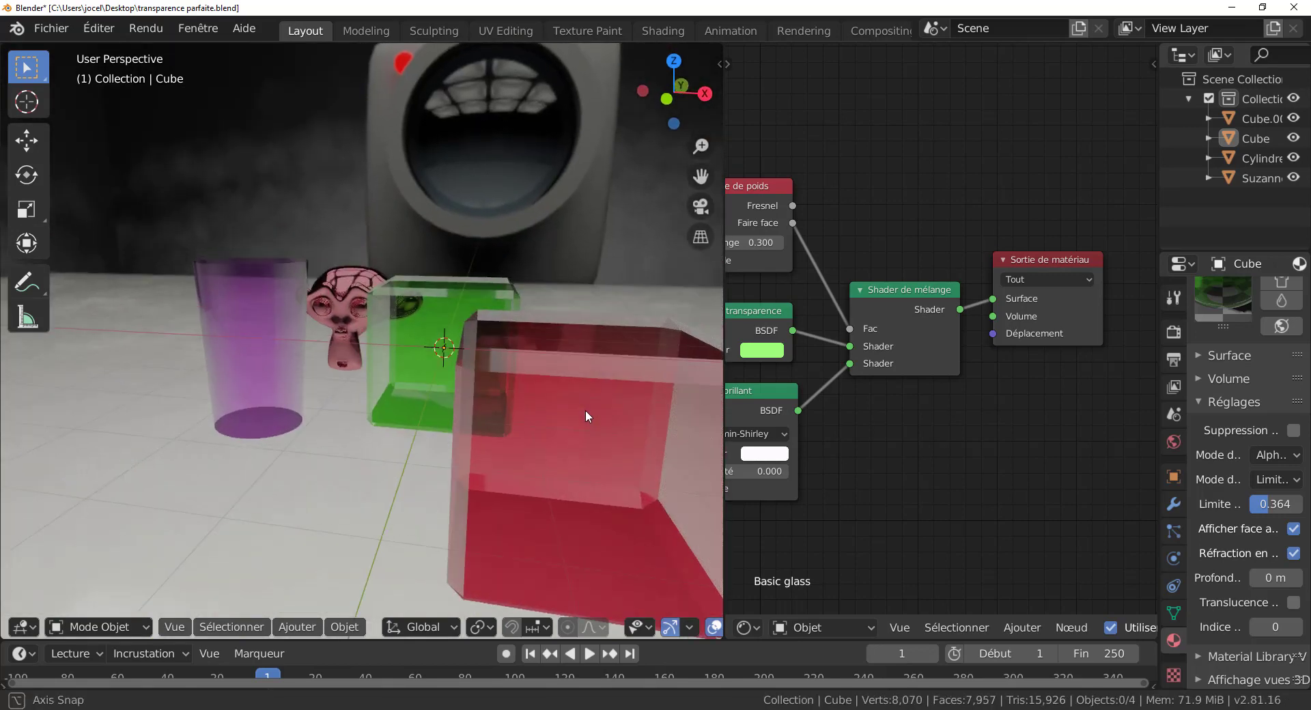
pyautogui.moveTo(724, 154); pyautogui.dragTo(970, 225)
pyautogui.moveTo(730, 385); pyautogui.dragTo(666, 383, button='middle')
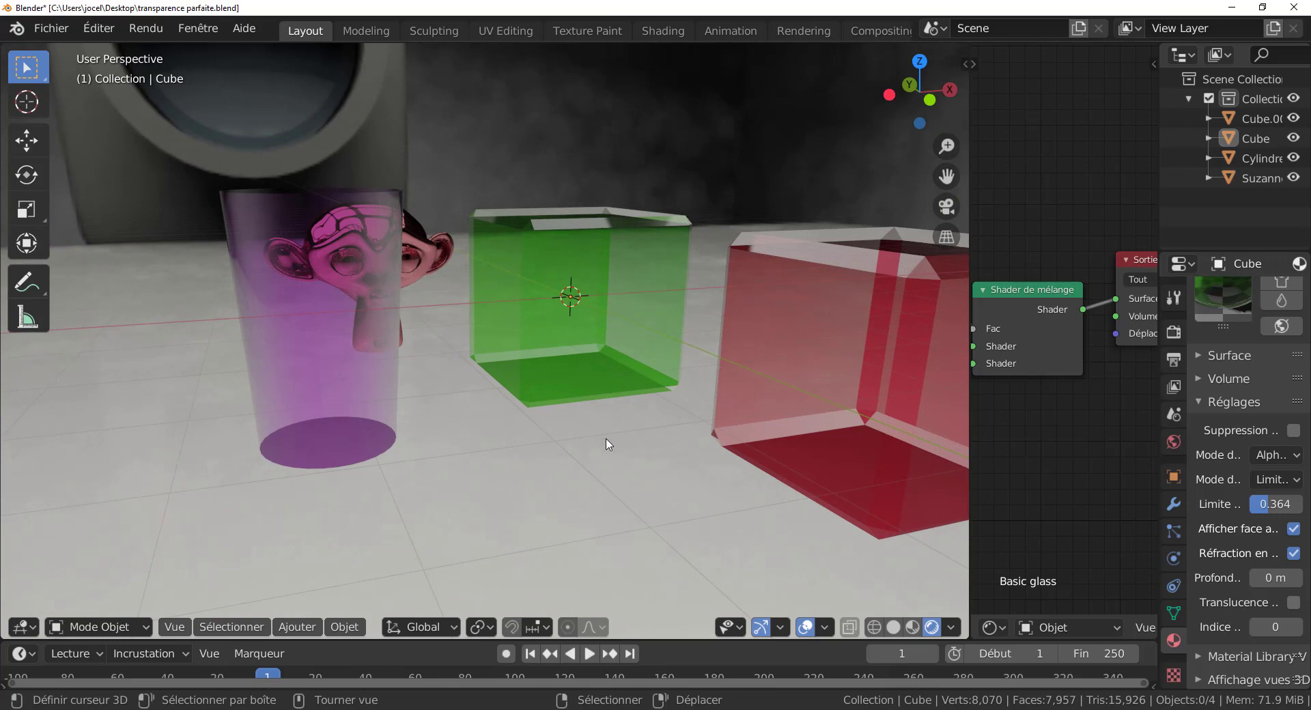
pyautogui.moveTo(597, 453)
pyautogui.mouseDown(button='middle')
pyautogui.moveTo(599, 494)
pyautogui.moveTo(615, 471)
pyautogui.moveTo(603, 457)
pyautogui.mouseUp(button='middle')
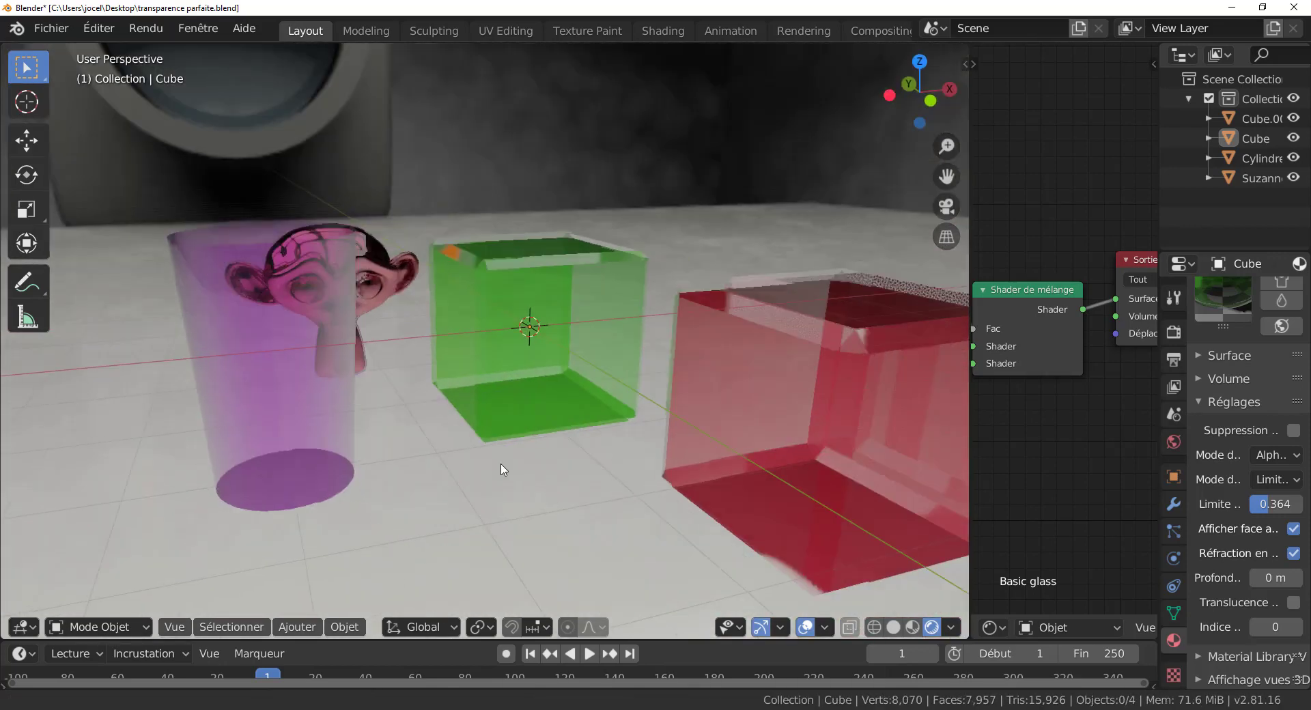
pyautogui.moveTo(502, 470); pyautogui.dragTo(478, 459, button='middle')
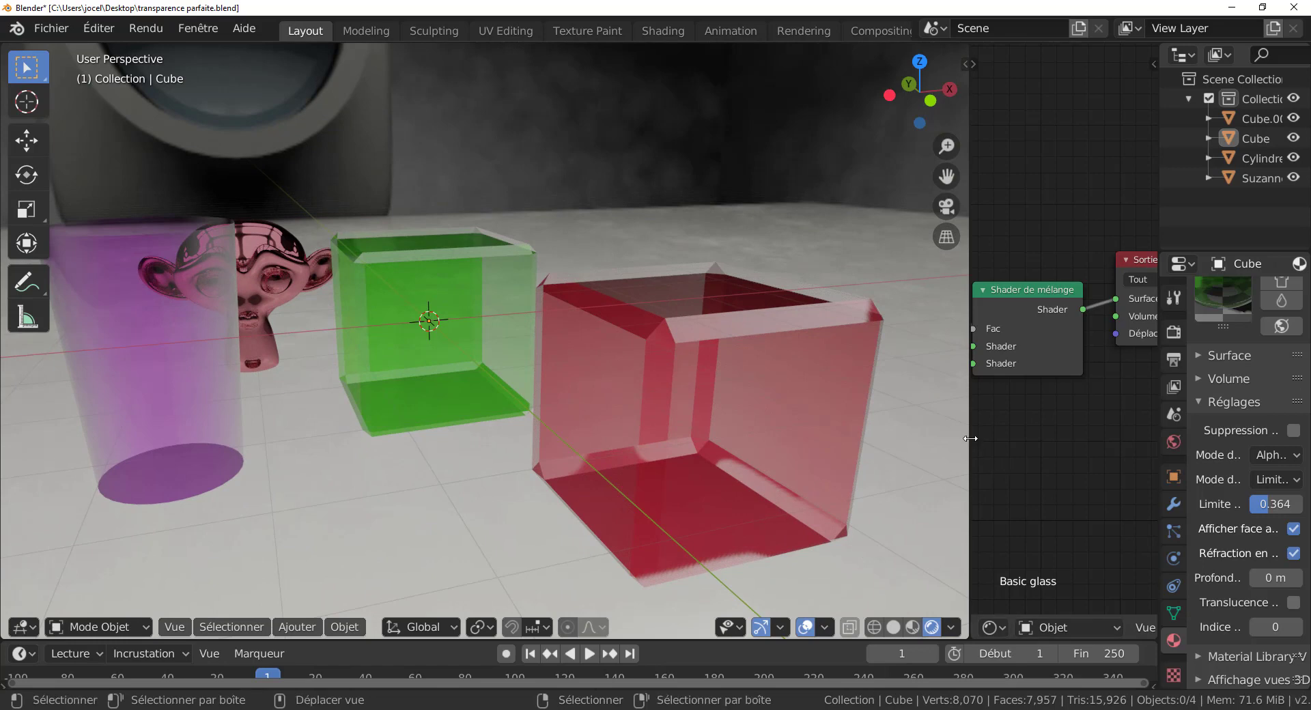
# Widen the node area and delete the unconnected BSDF réfraction node from the green cube's material.
pyautogui.moveTo(970, 439); pyautogui.dragTo(721, 442)
pyautogui.moveTo(859, 437); pyautogui.dragTo(965, 422, button='middle')
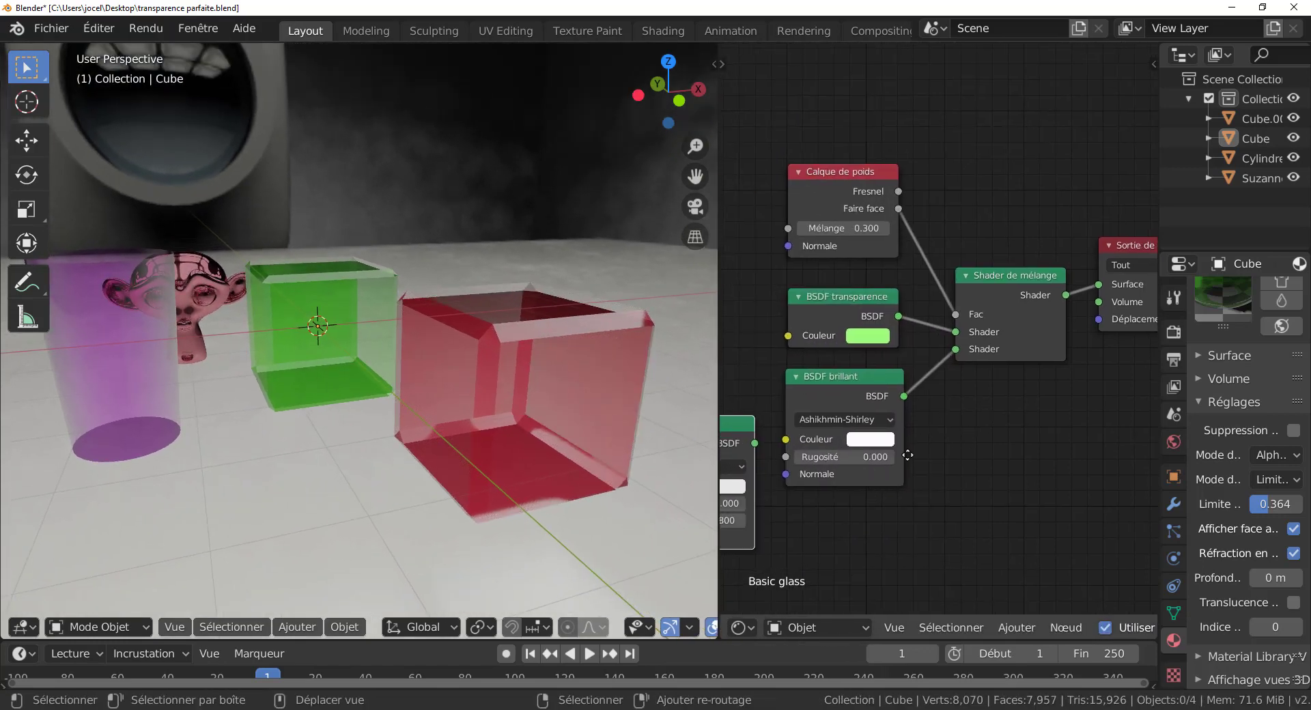
pyautogui.moveTo(758, 467); pyautogui.dragTo(822, 428, button='middle')
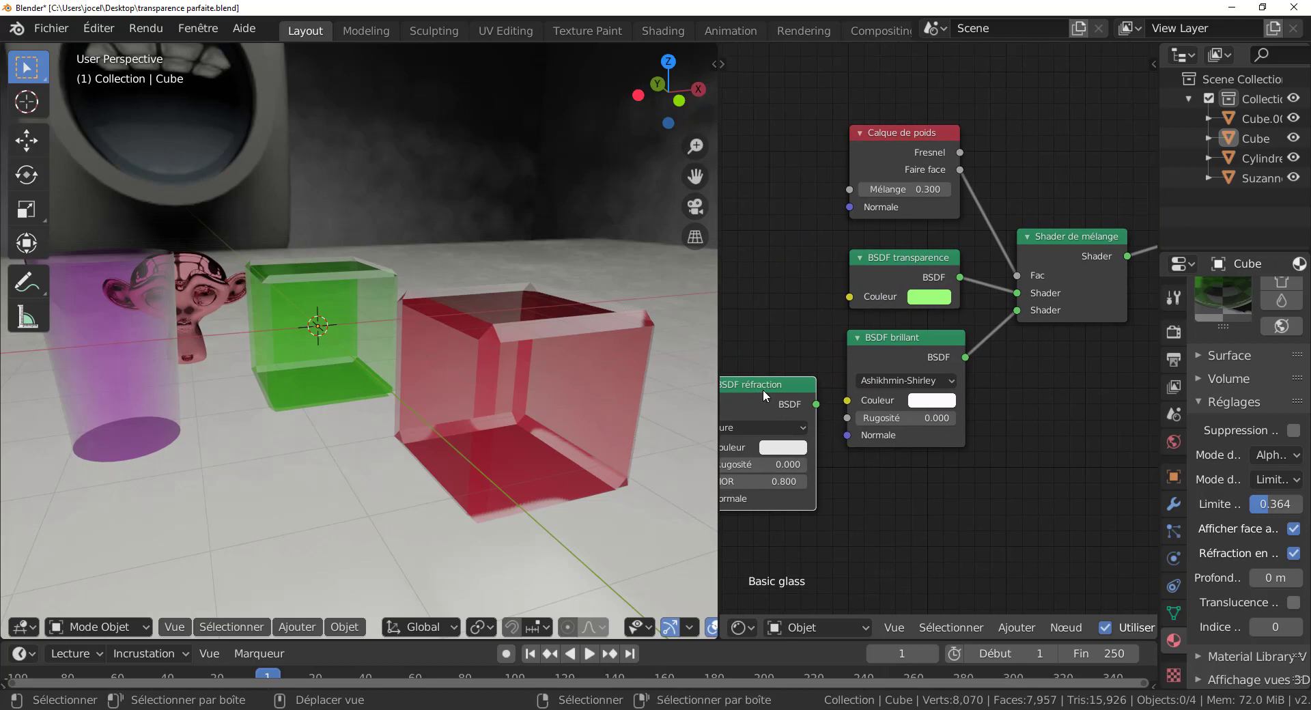
pyautogui.press('x')
# Select the green cube and try a Rugosité of 0.267 on its BSDF brillant node.
pyautogui.scroll(2, 329, 354)
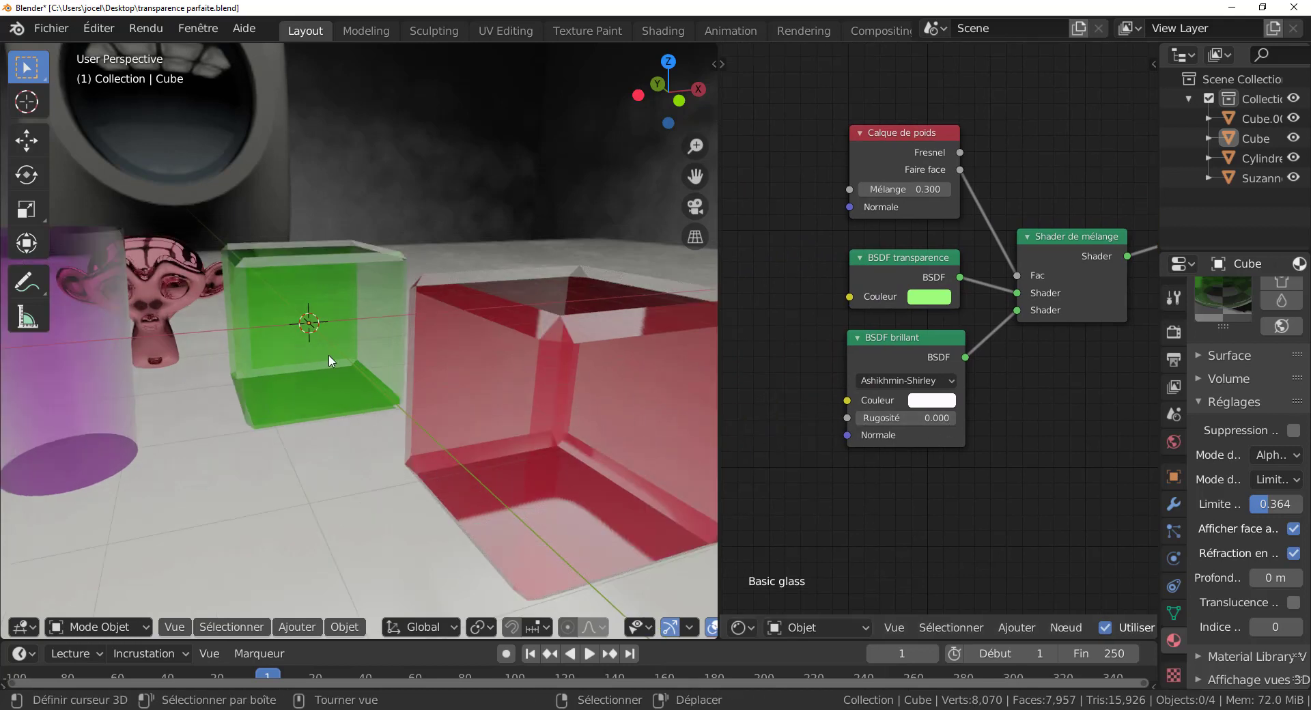
pyautogui.click(312, 294)
pyautogui.scroll(-1, 1026, 492)
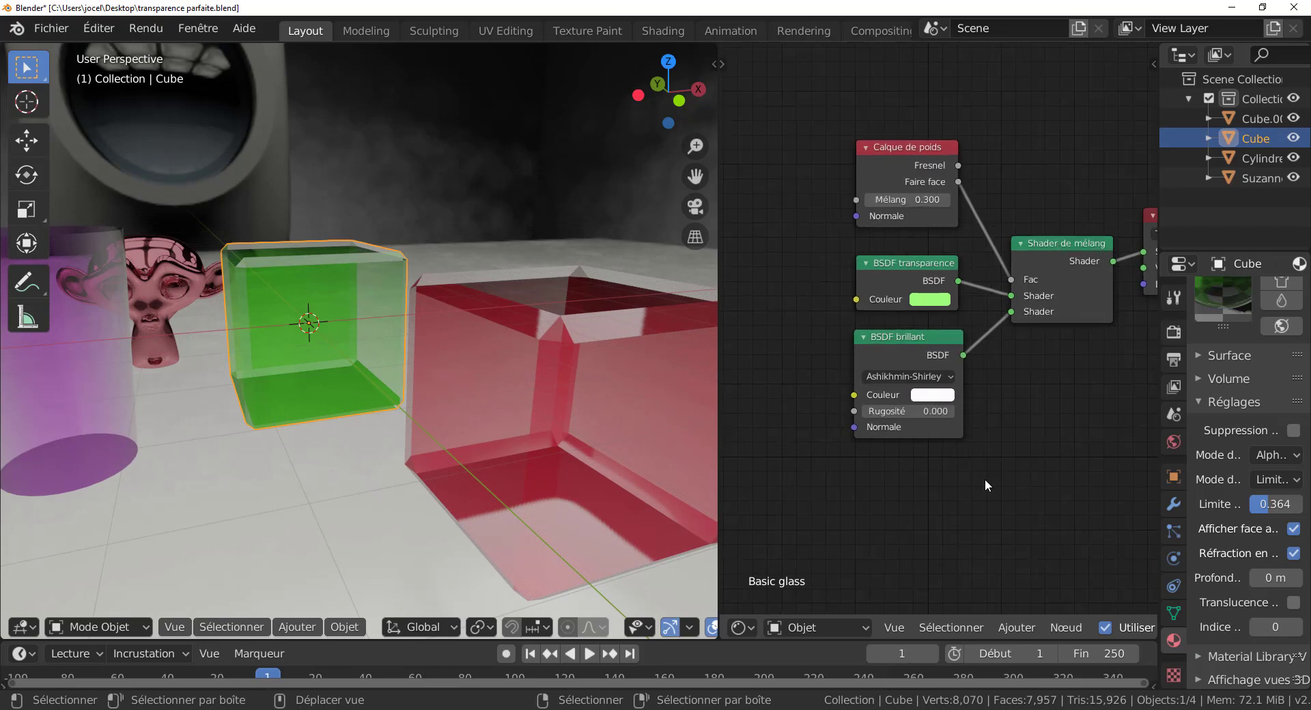
pyautogui.scroll(1, 984, 478)
pyautogui.moveTo(867, 417)
pyautogui.mouseDown()
pyautogui.moveTo(920, 416)
pyautogui.moveTo(882, 417)
pyautogui.mouseUp()
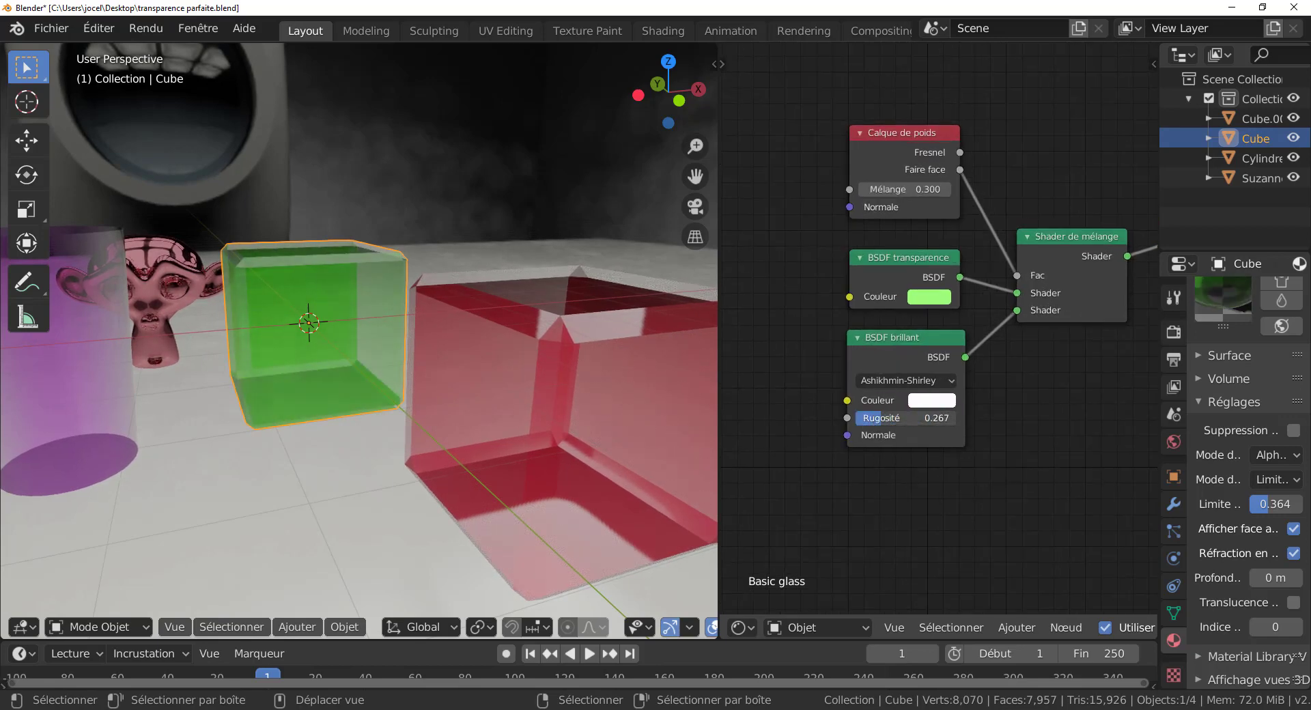
# Select the red cube and examine its glass up close together with its shader nodes.
pyautogui.click(579, 432)
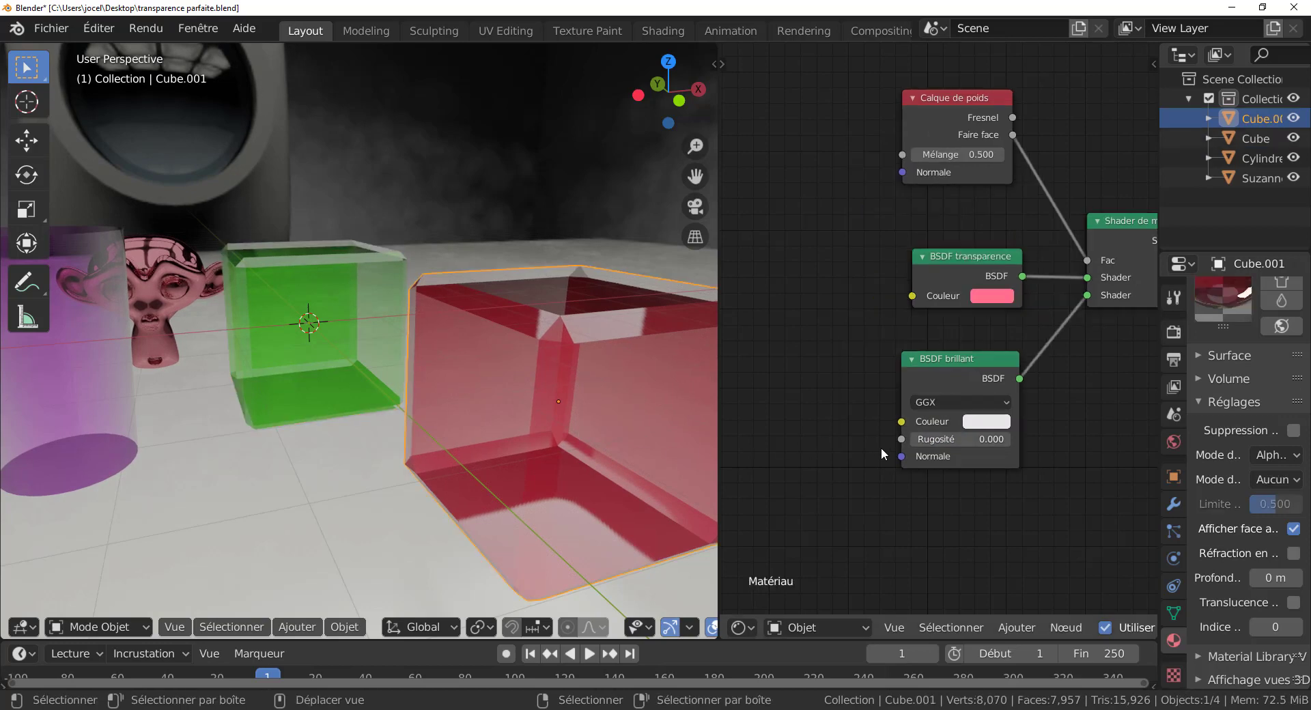
pyautogui.moveTo(928, 440)
pyautogui.mouseDown()
pyautogui.moveTo(984, 441)
pyautogui.moveTo(921, 437)
pyautogui.mouseUp()
pyautogui.moveTo(1013, 217); pyautogui.dragTo(997, 297, button='middle')
pyautogui.keyDown('shift'); pyautogui.moveTo(625, 420); pyautogui.dragTo(570, 306, button='middle'); pyautogui.keyUp('shift')
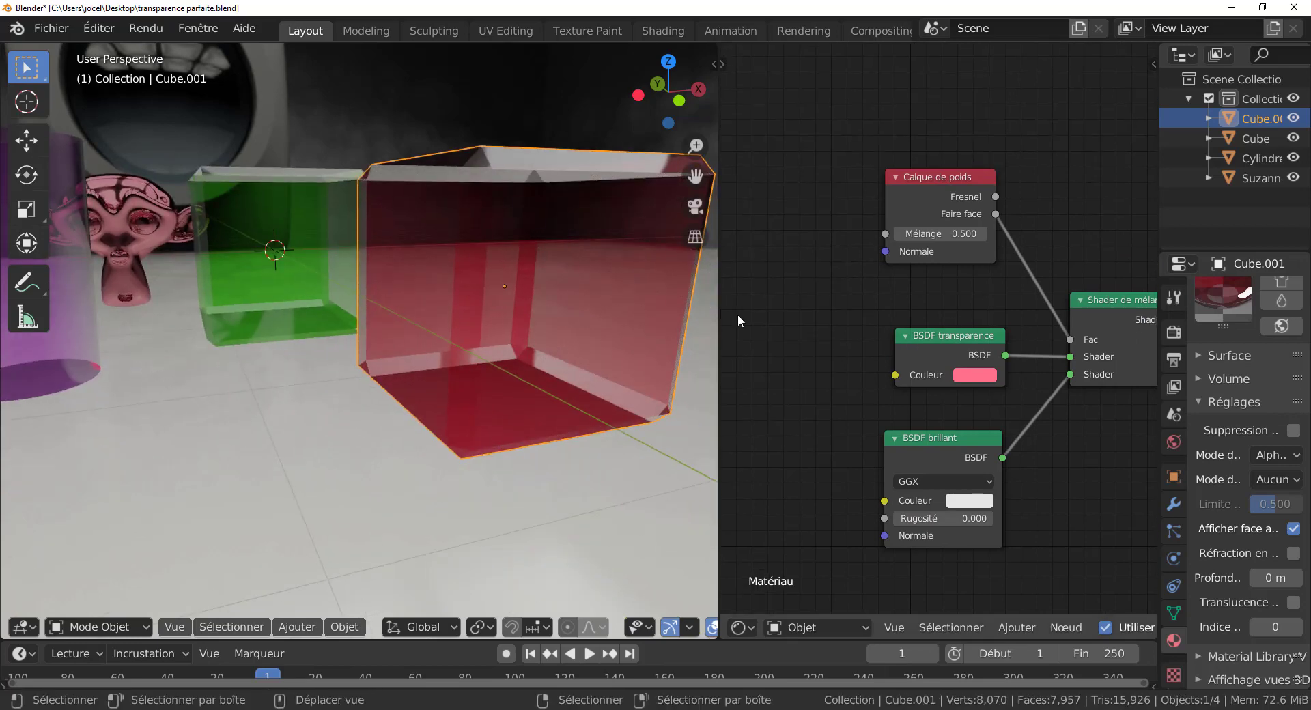
pyautogui.moveTo(801, 323); pyautogui.dragTo(795, 381, button='middle')
pyautogui.moveTo(605, 343); pyautogui.dragTo(592, 373, button='middle')
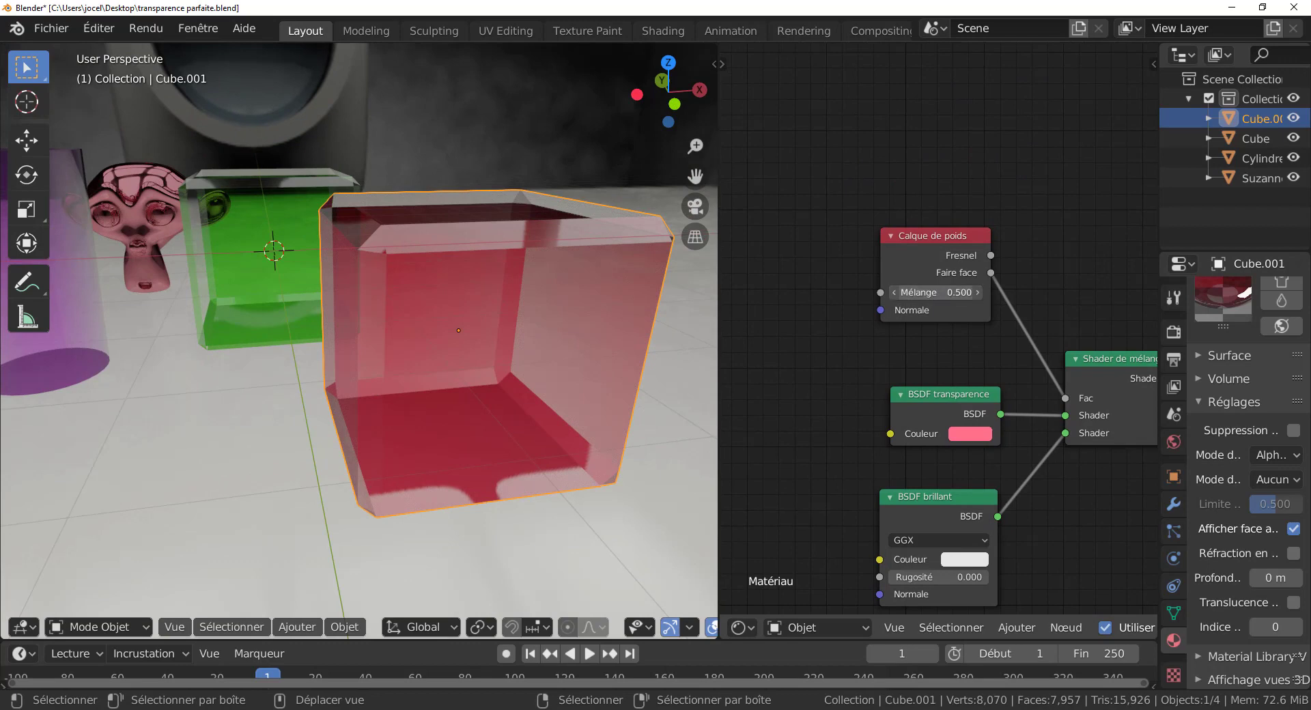
# Try Mélange values of 0 and 0.1 on the red cube's Calque de poids and compare the glass.
pyautogui.moveTo(936, 292); pyautogui.dragTo(888, 292)
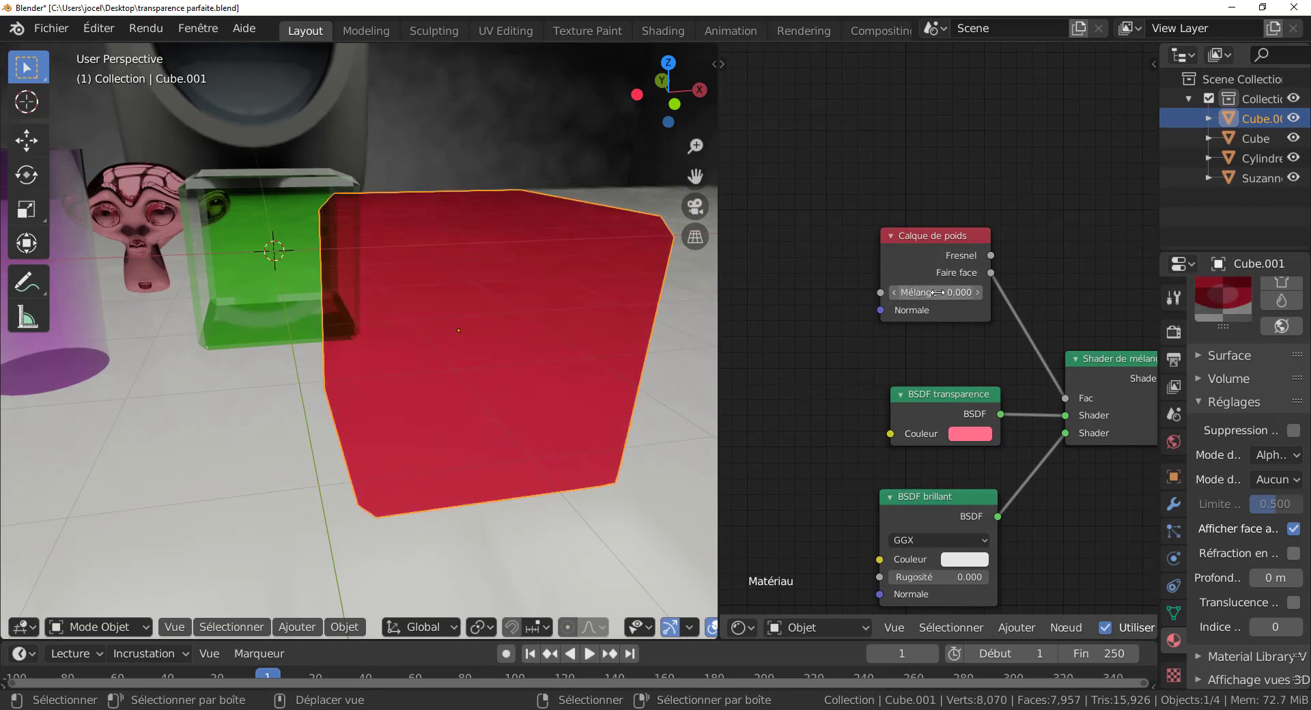
pyautogui.moveTo(555, 342); pyautogui.dragTo(522, 328, button='middle')
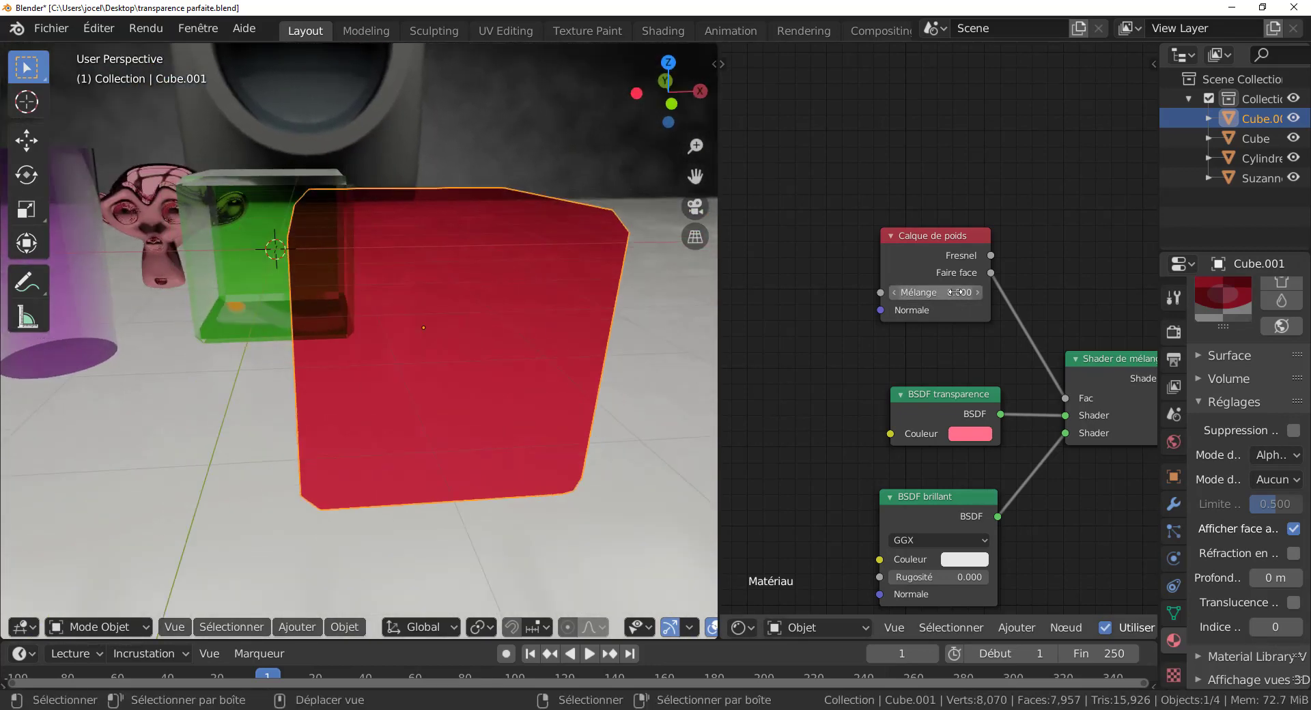
pyautogui.click(981, 299)
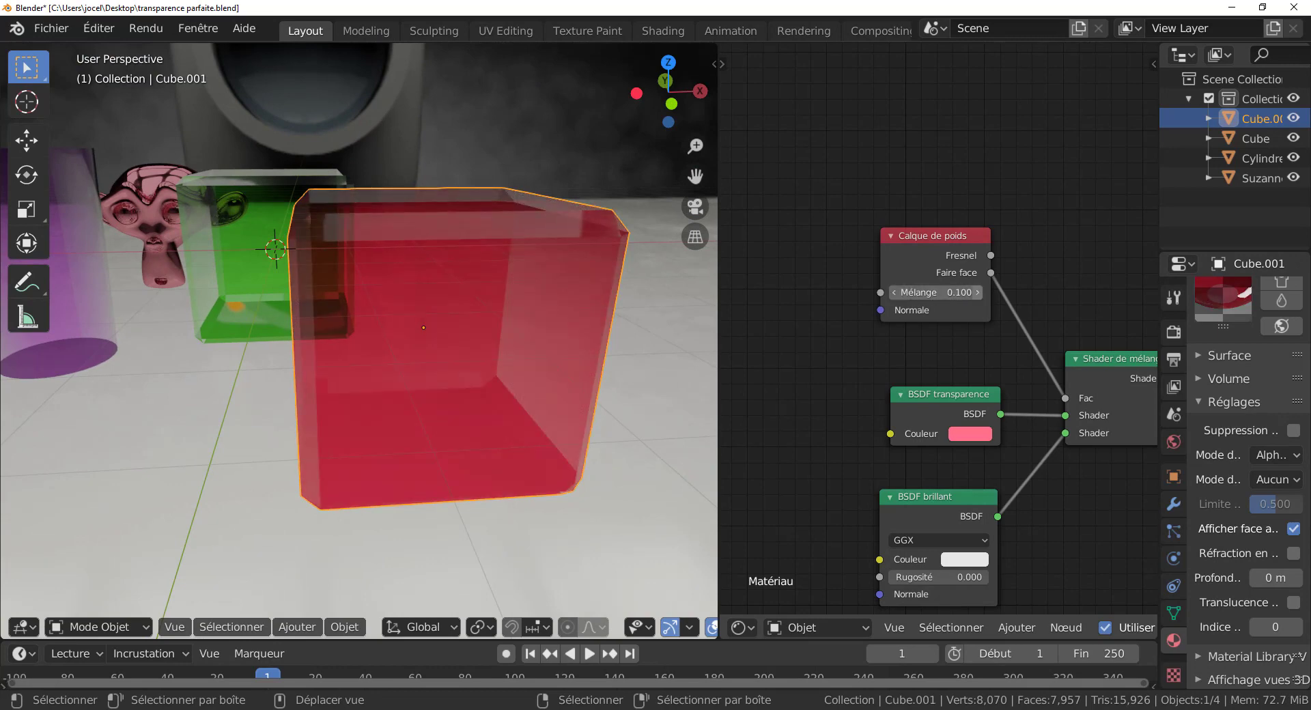
pyautogui.moveTo(642, 373)
pyautogui.mouseDown(button='middle')
pyautogui.moveTo(644, 388)
pyautogui.moveTo(661, 371)
pyautogui.moveTo(638, 366)
pyautogui.mouseUp(button='middle')
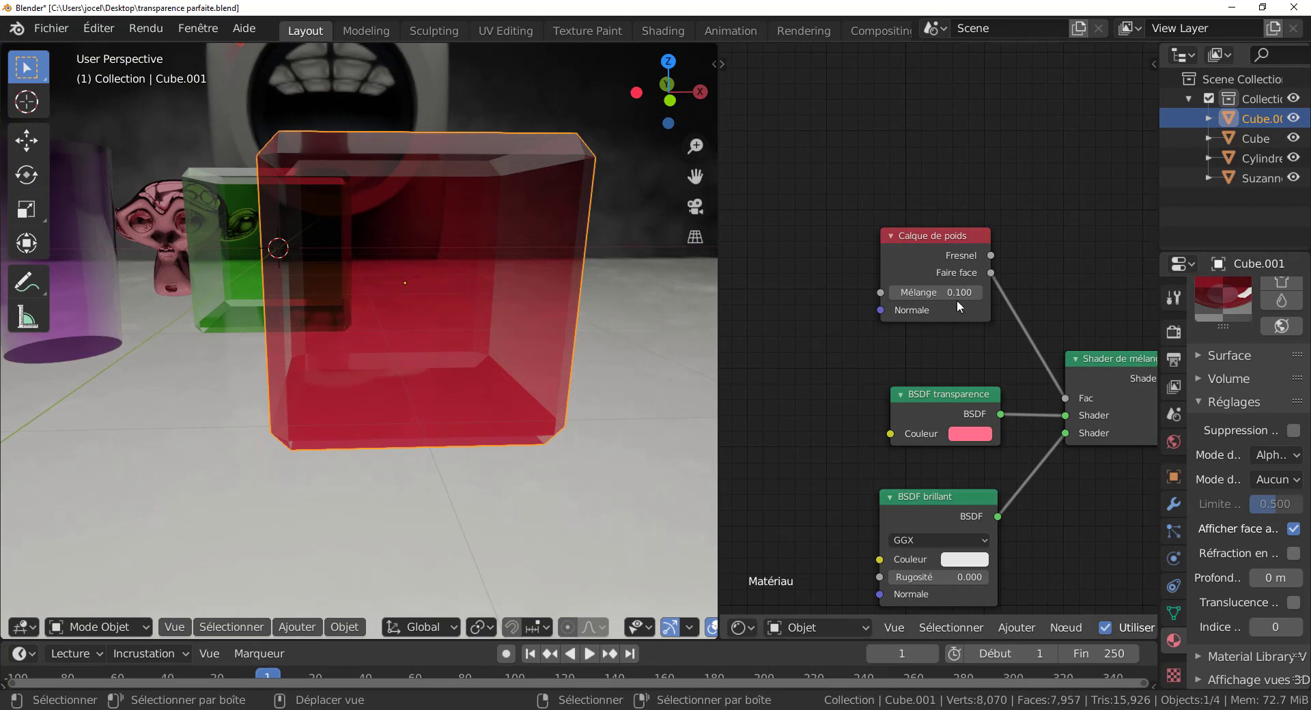
# Raise the red cube's Calque de poids Mélange in steps of 0.1 up to 0.9 to compare the reflections.
pyautogui.click(980, 293)
pyautogui.click(980, 292)
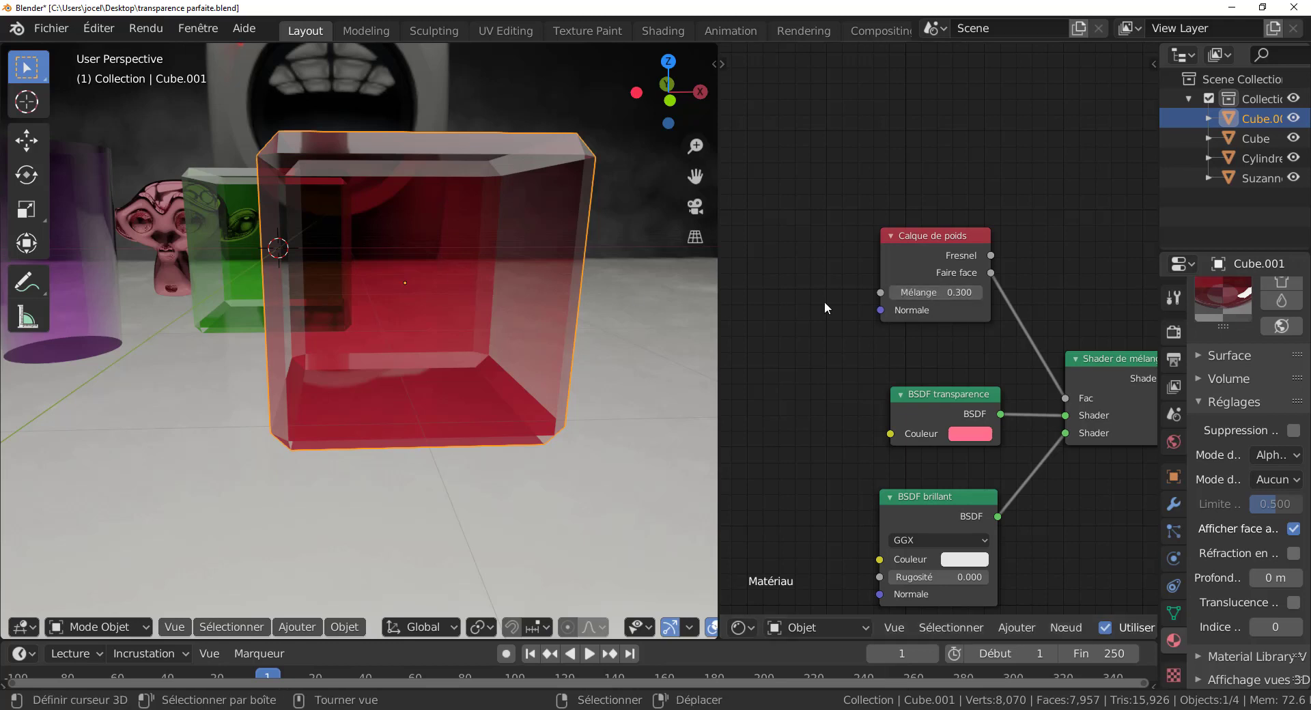
pyautogui.click(979, 292)
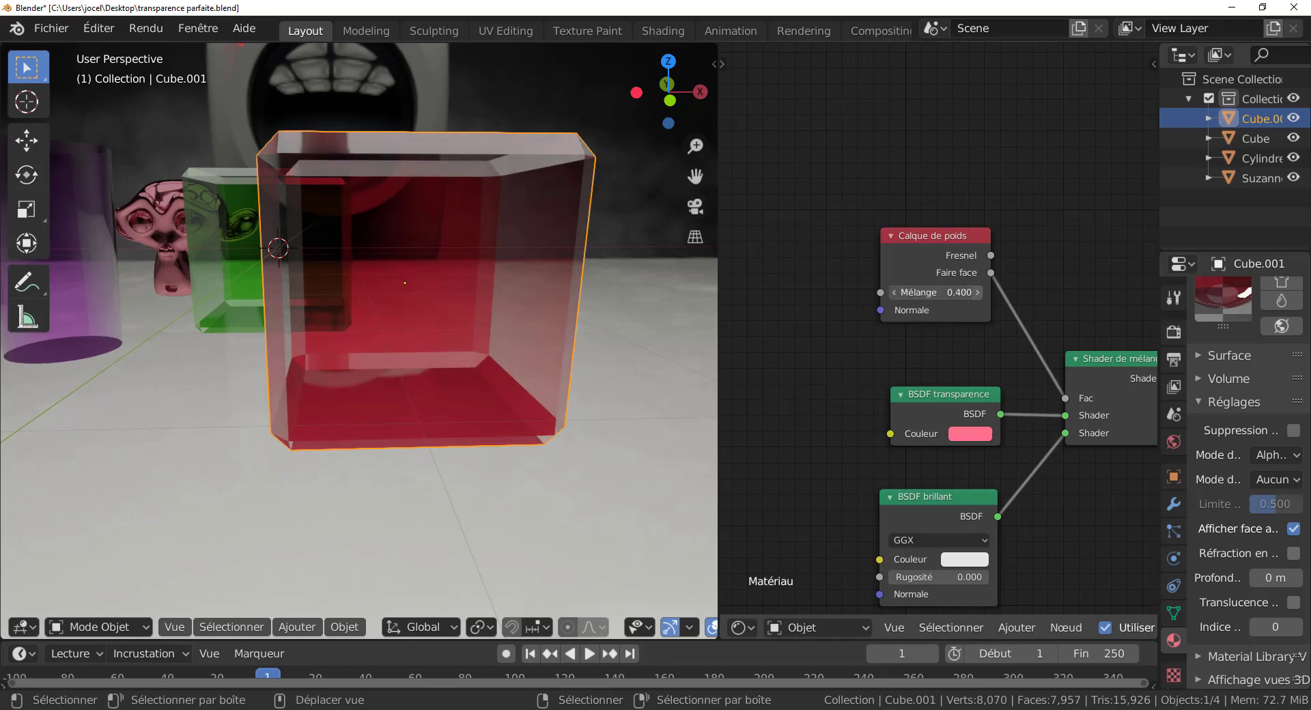
pyautogui.click(979, 292)
pyautogui.click(979, 292)
pyautogui.click(980, 293)
pyautogui.click(979, 292)
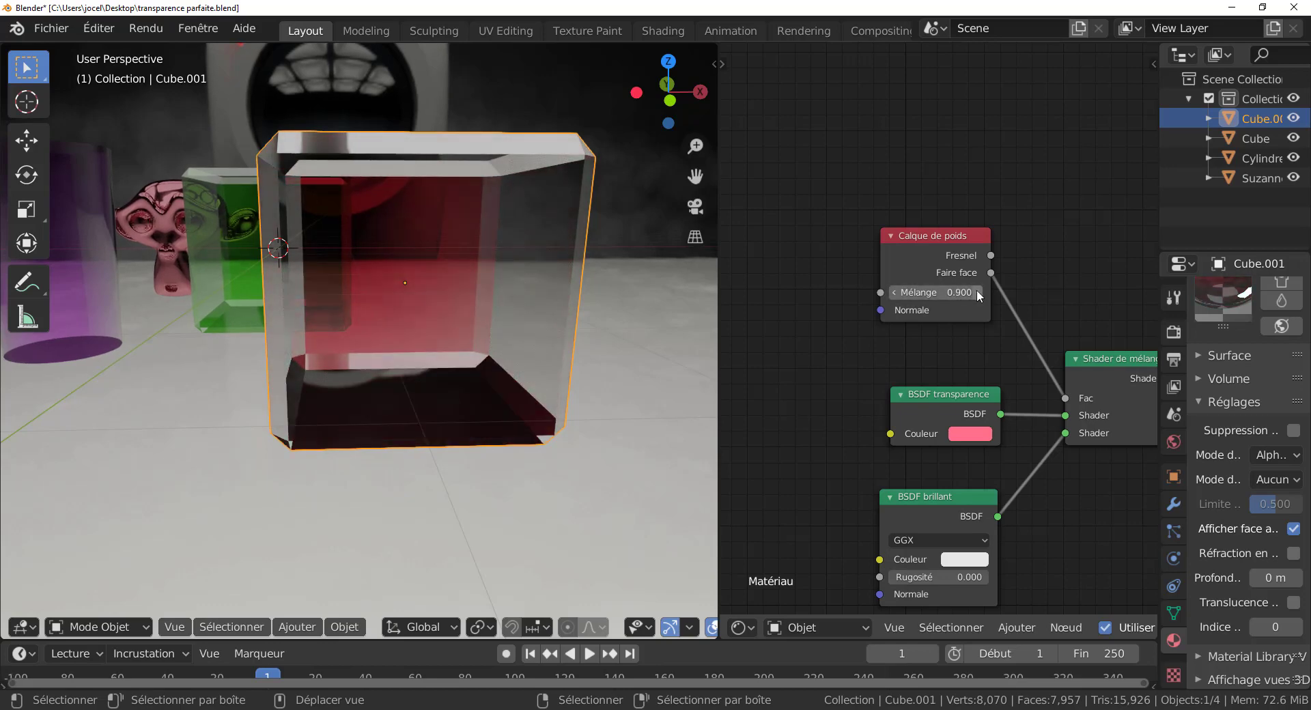
# Check the red cube from farther away and set its Calque de poids Mélange to 0.6.
pyautogui.scroll(-3, 399, 323)
pyautogui.moveTo(399, 323); pyautogui.dragTo(444, 321, button='middle')
pyautogui.moveTo(429, 311)
pyautogui.mouseDown(button='middle')
pyautogui.moveTo(418, 321)
pyautogui.moveTo(432, 311)
pyautogui.mouseUp(button='middle')
pyautogui.click(896, 294)
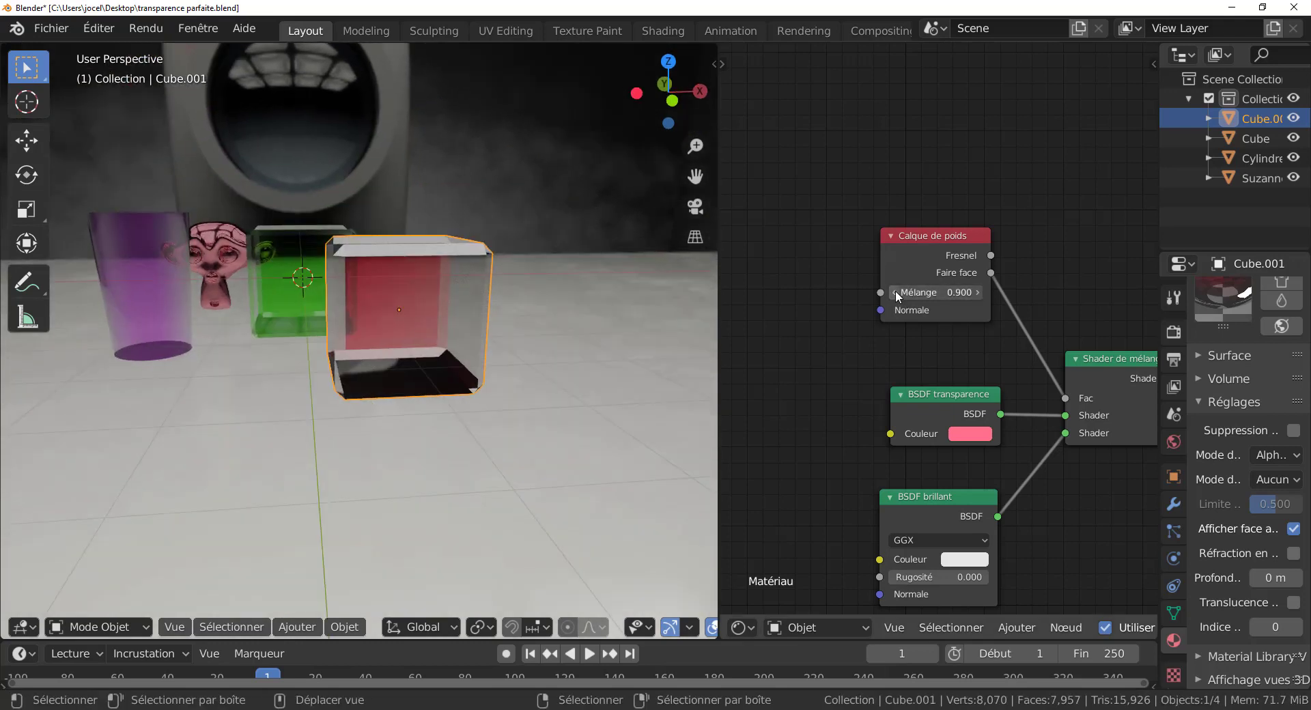
pyautogui.click(896, 293)
pyautogui.click(895, 292)
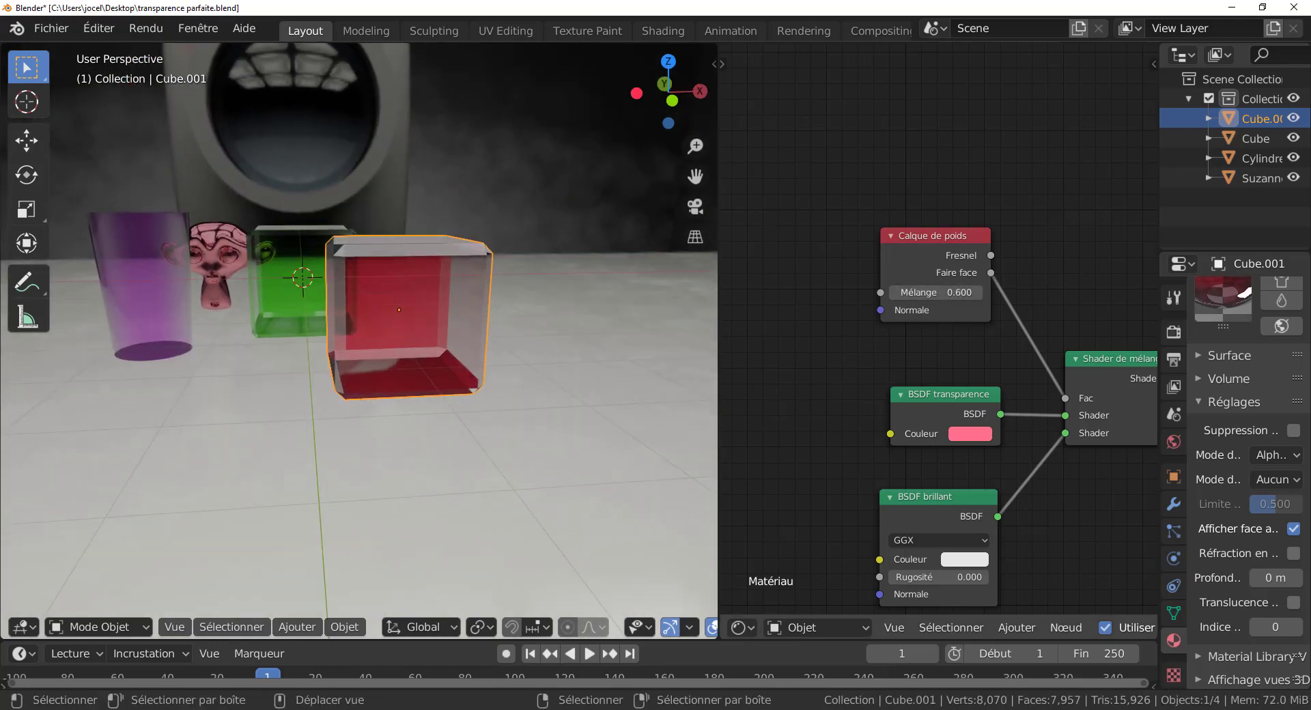
# Enlarge the 3D view, examine the finished red glass from several sides and clear the selection.
pyautogui.moveTo(635, 328); pyautogui.dragTo(629, 359, button='middle')
pyautogui.scroll(4, 629, 360)
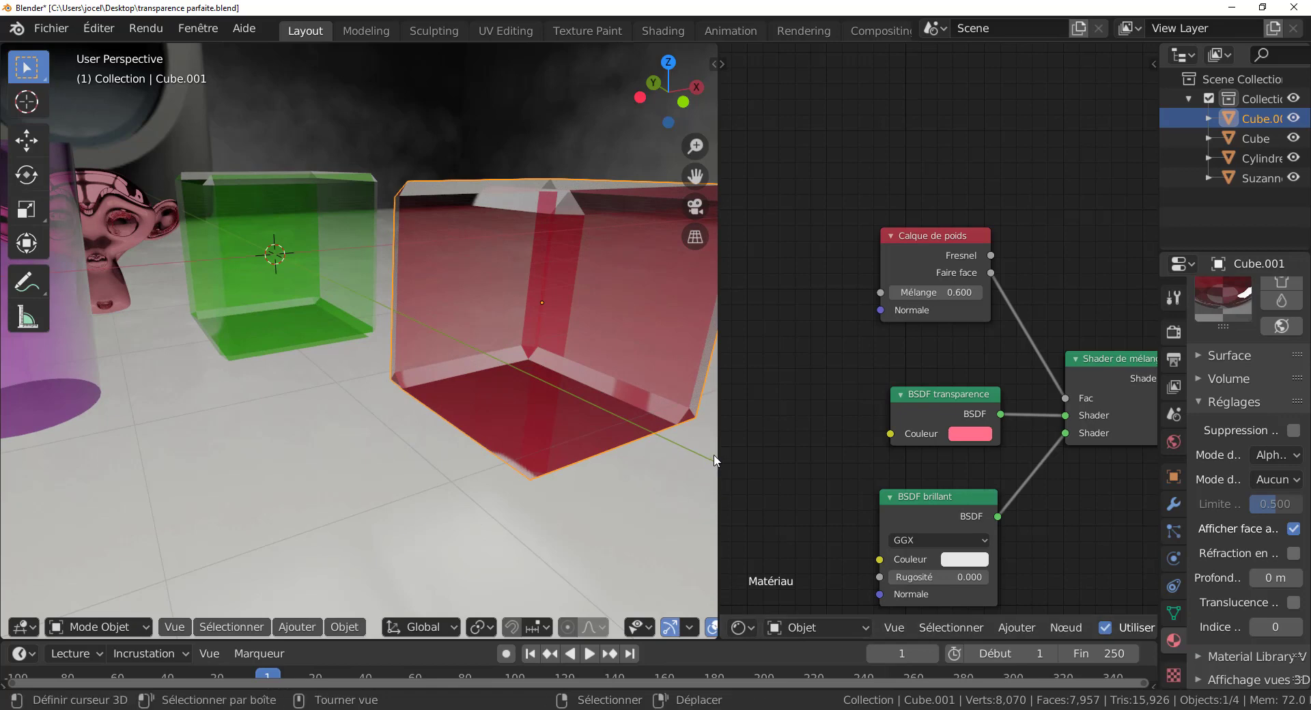
pyautogui.moveTo(719, 452); pyautogui.dragTo(1021, 444)
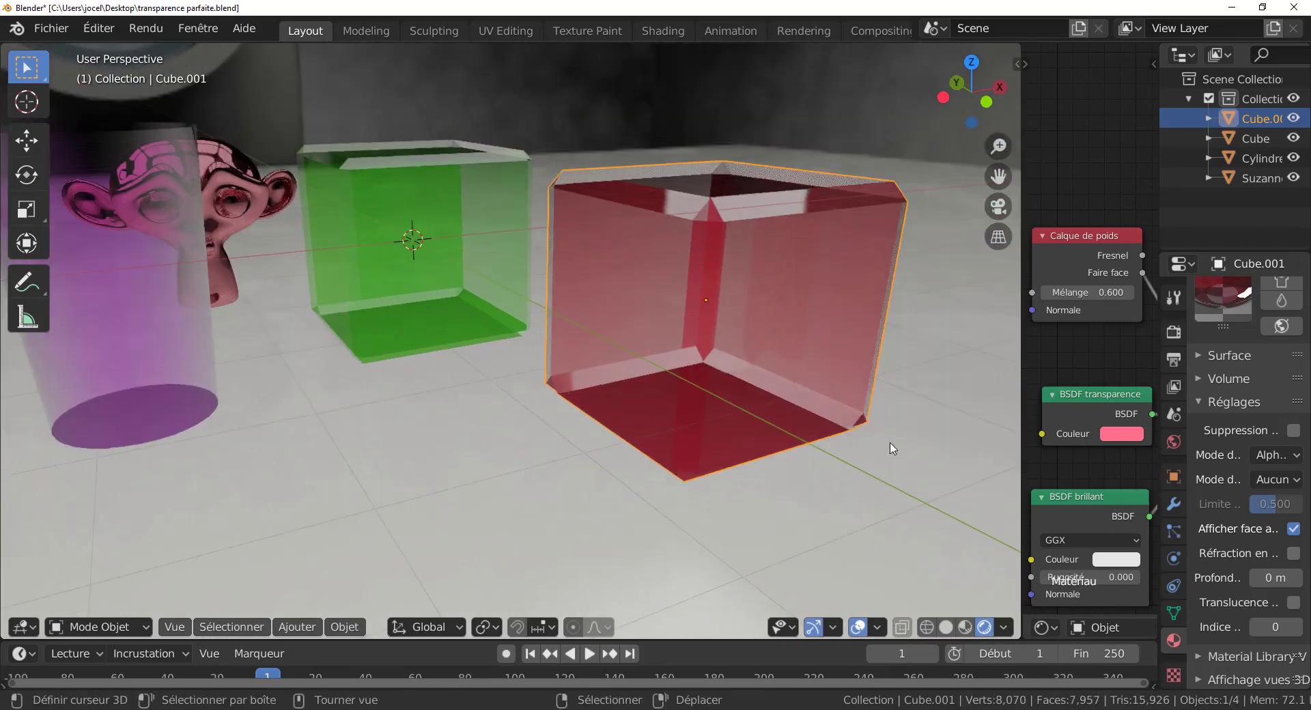
pyautogui.moveTo(892, 449); pyautogui.dragTo(805, 456, button='middle')
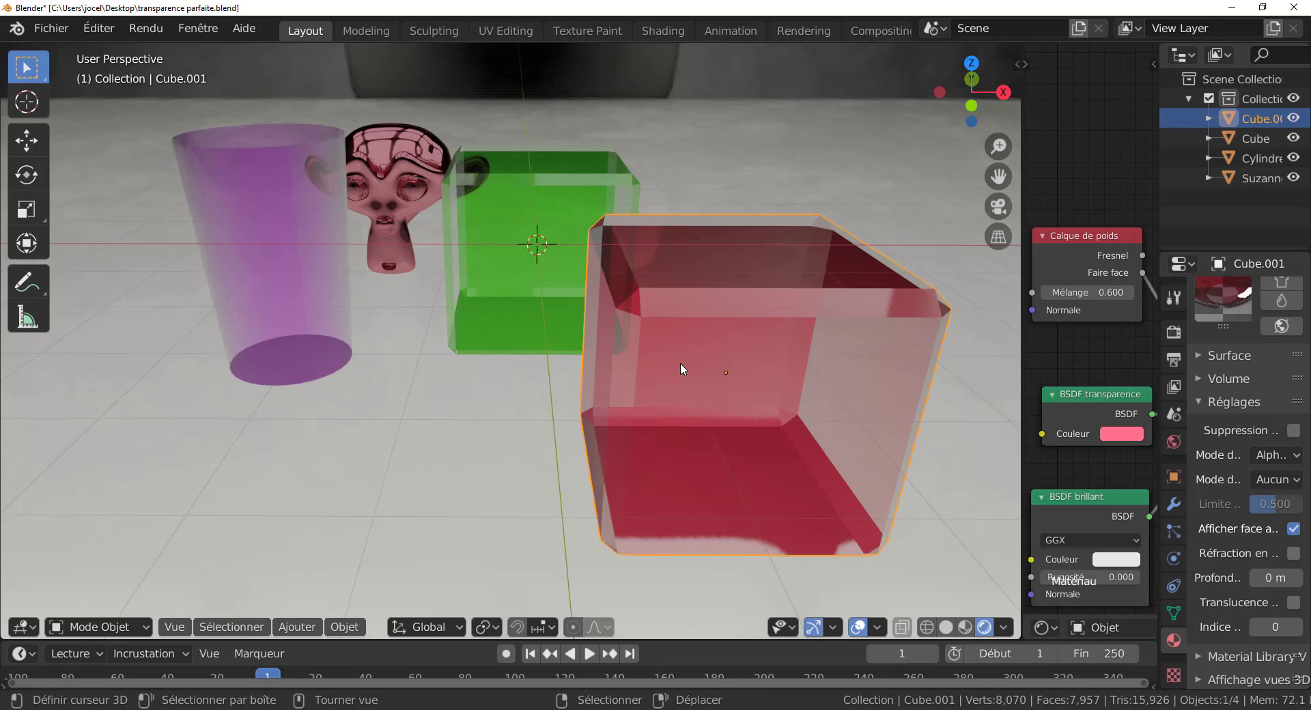
pyautogui.moveTo(686, 382); pyautogui.dragTo(689, 380, button='middle')
pyautogui.click(547, 502)
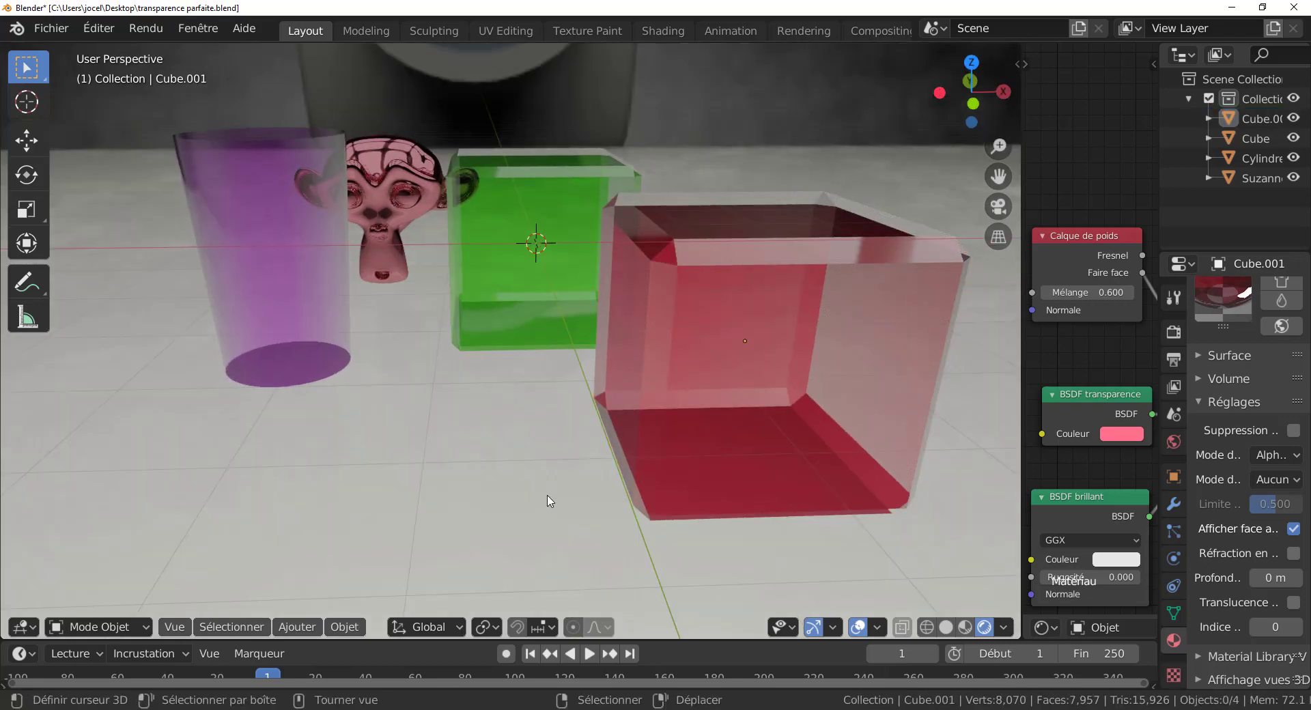